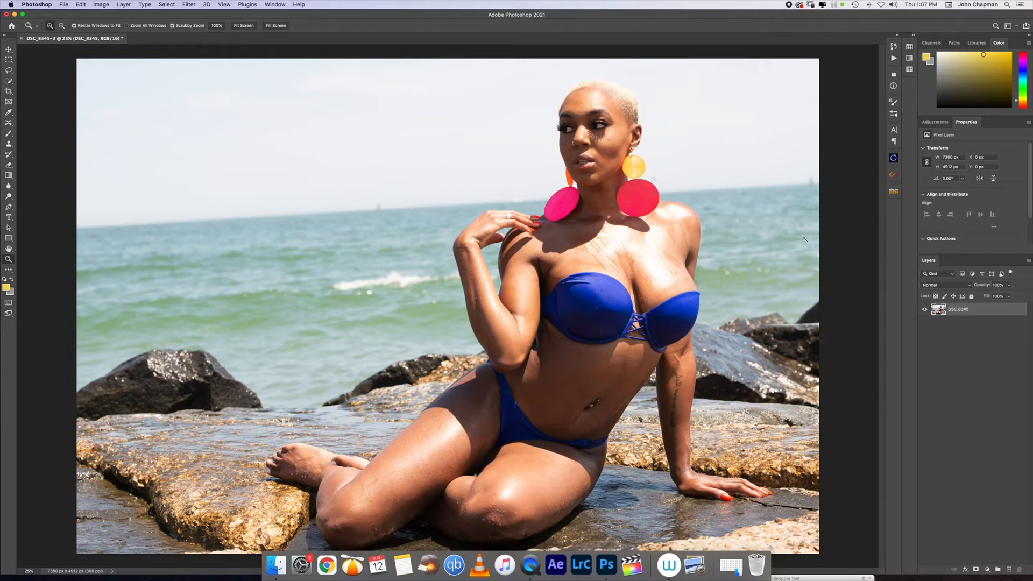
# Step: Open the beach portrait layer in the Camera Raw Filter and show its Presets list
pyautogui.click(190, 5)
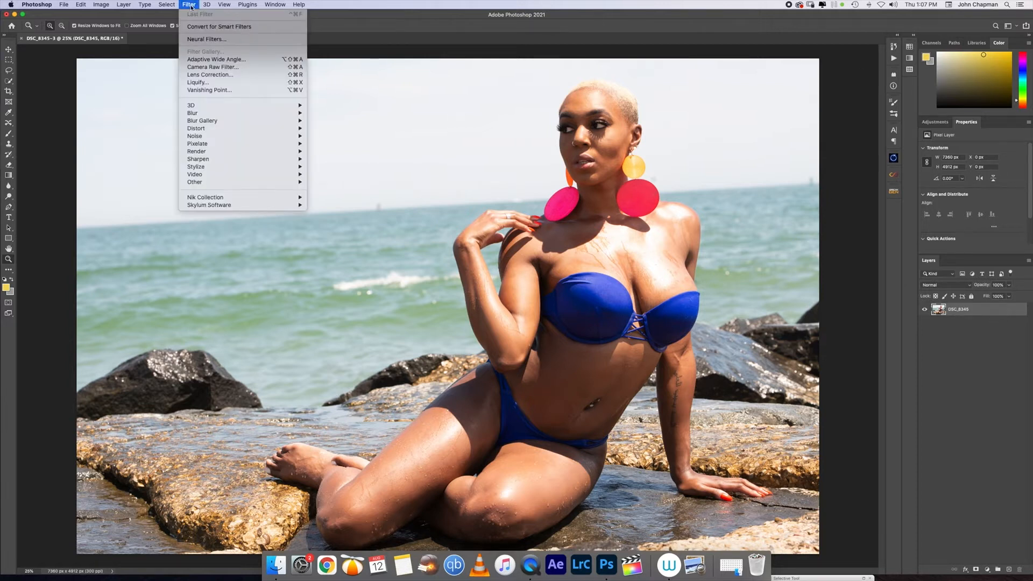
pyautogui.click(217, 67)
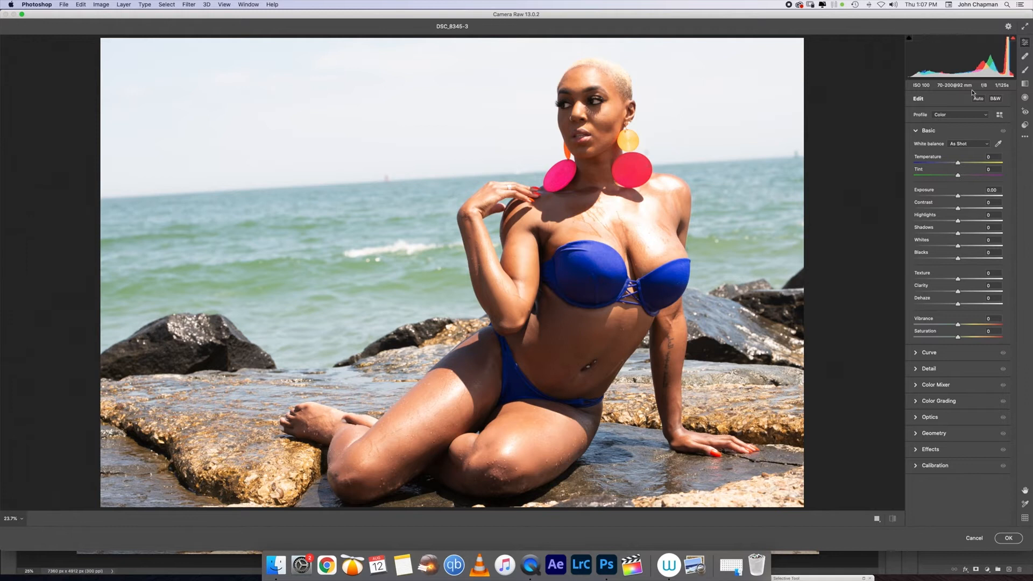
pyautogui.click(1026, 126)
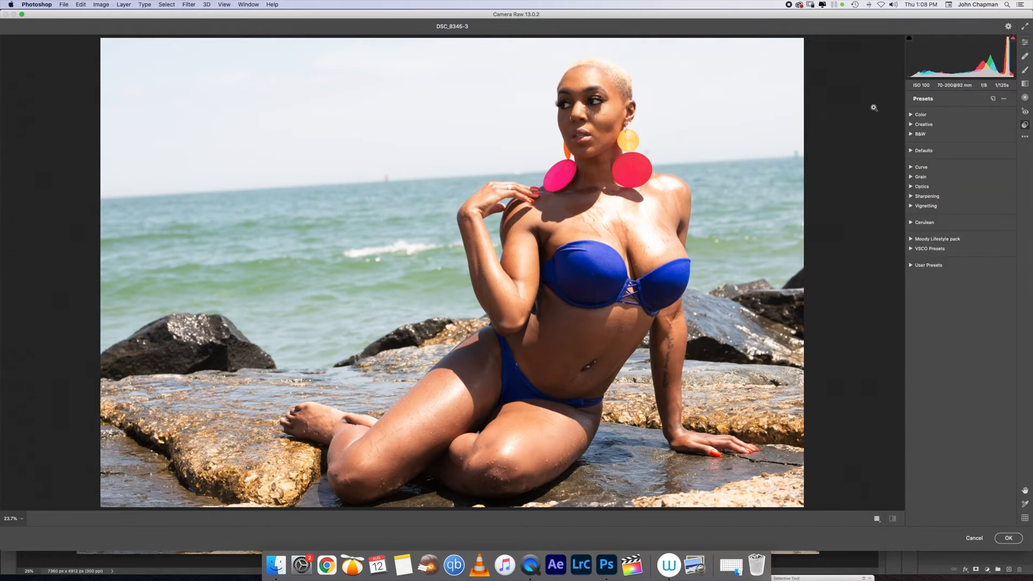
# Step: Start a new Camera Raw preset, cancel it, then hold Alt for profile creation
pyautogui.click(994, 99)
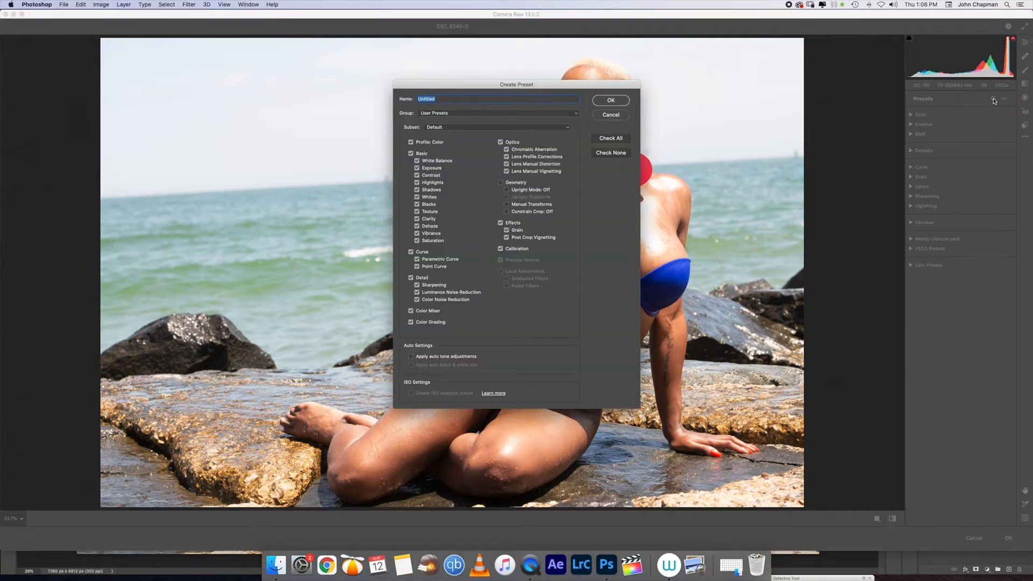
pyautogui.moveTo(593, 85); pyautogui.dragTo(632, 83)
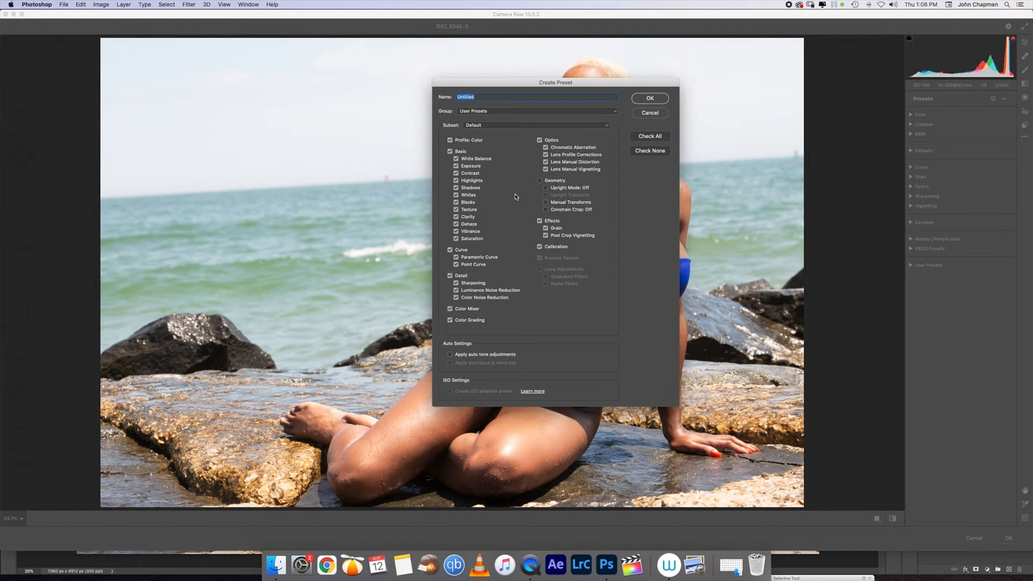
pyautogui.click(649, 113)
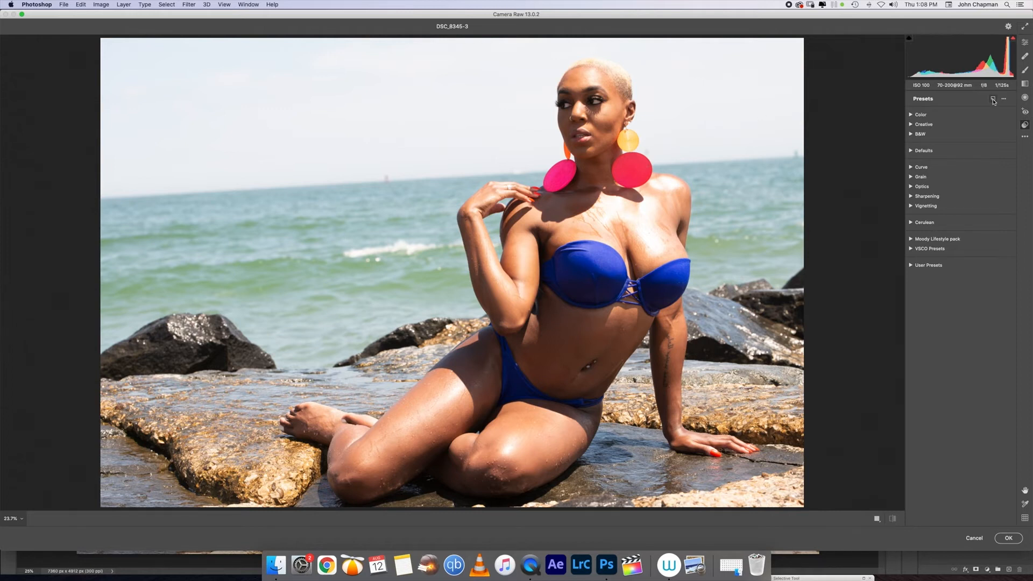
pyautogui.press('alt')
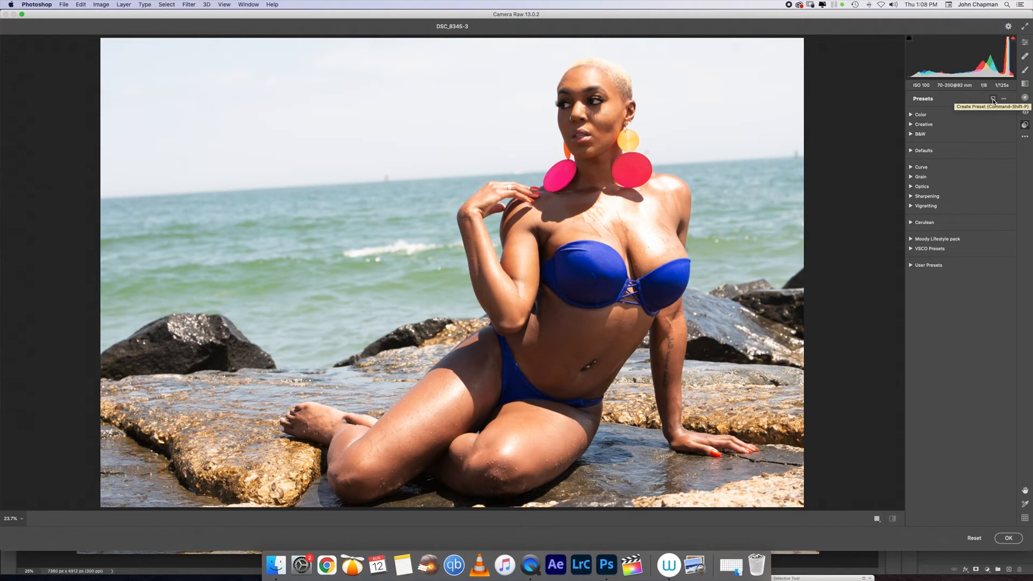
# Step: Open the Create Profile dialog, keep the User Profiles group, and clear the name field
pyautogui.keyDown('alt'); pyautogui.click(993, 101); pyautogui.keyUp('alt')
pyautogui.moveTo(579, 99); pyautogui.dragTo(640, 89)
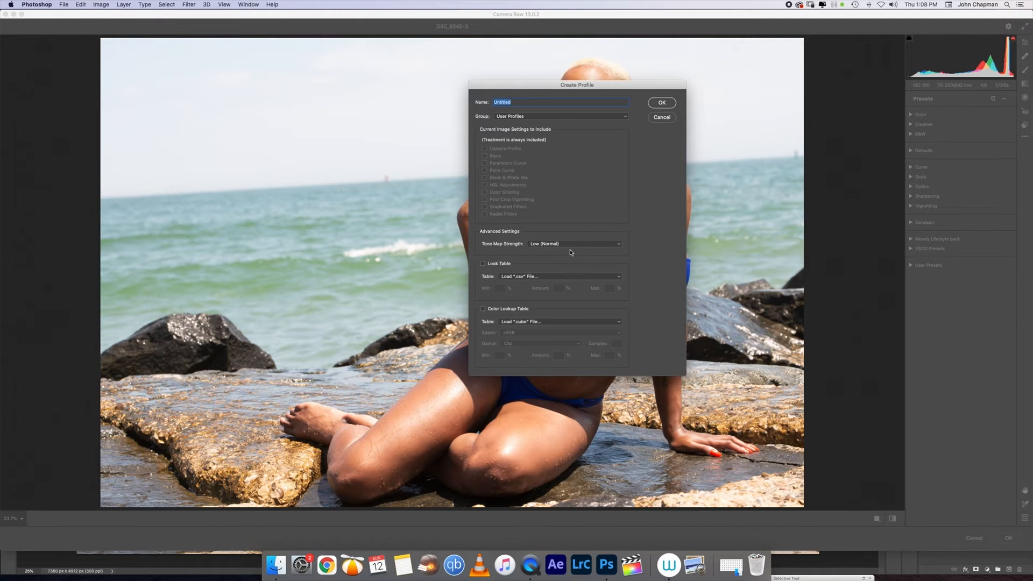
pyautogui.click(618, 118)
pyautogui.click(617, 118)
pyautogui.click(617, 118)
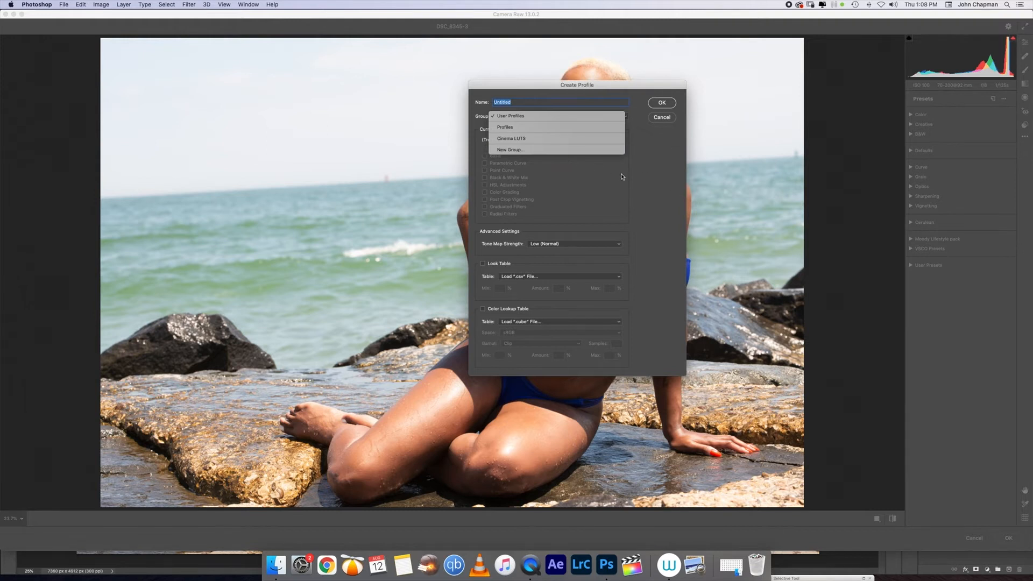
pyautogui.click(583, 163)
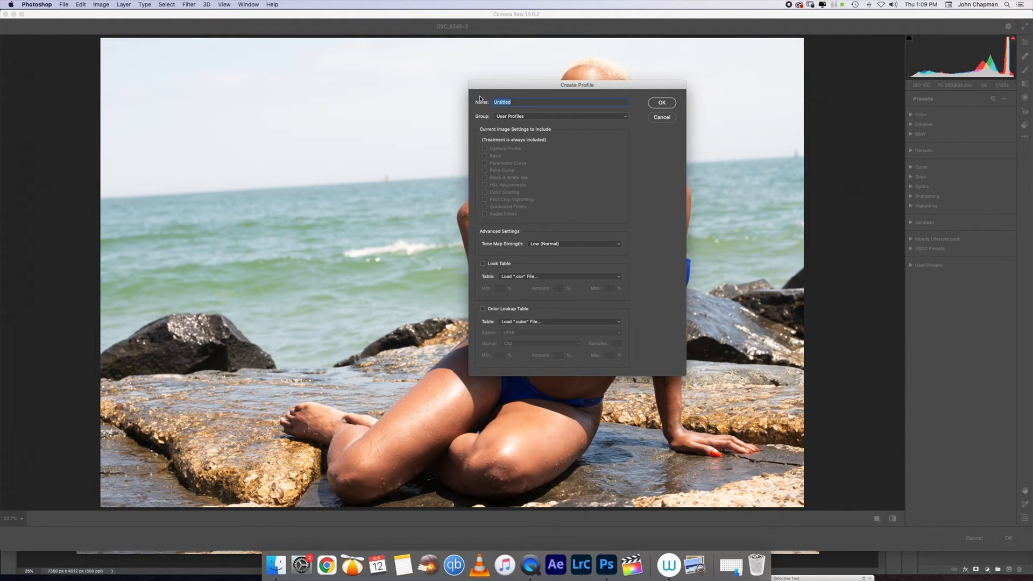
pyautogui.write('C')
pyautogui.press('BackSpace')
# Step: Enable Color Lookup Table and browse Desktop > PSD.Files > LUTS for a LUT
pyautogui.click(483, 311)
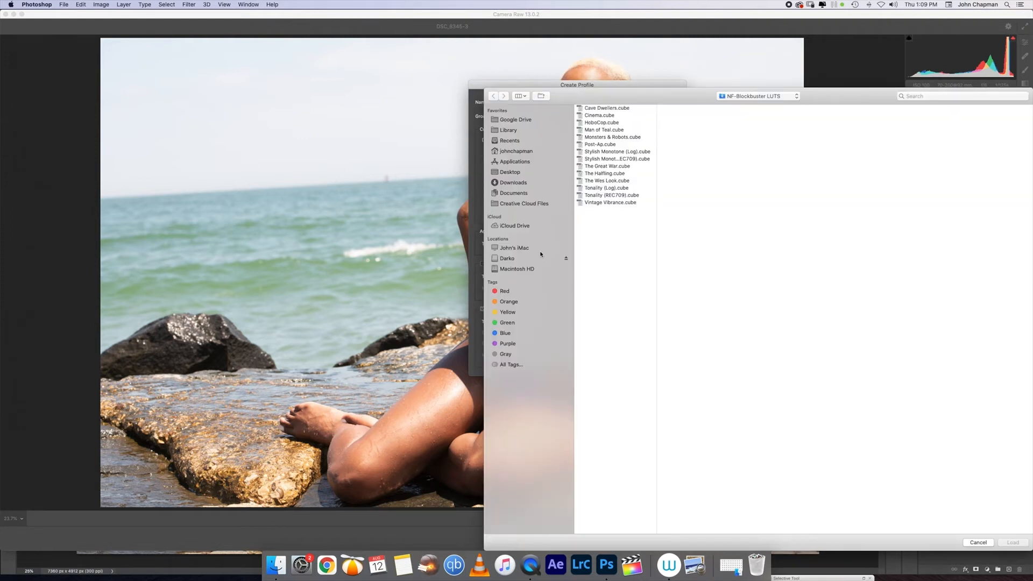
pyautogui.moveTo(651, 86); pyautogui.dragTo(529, 69)
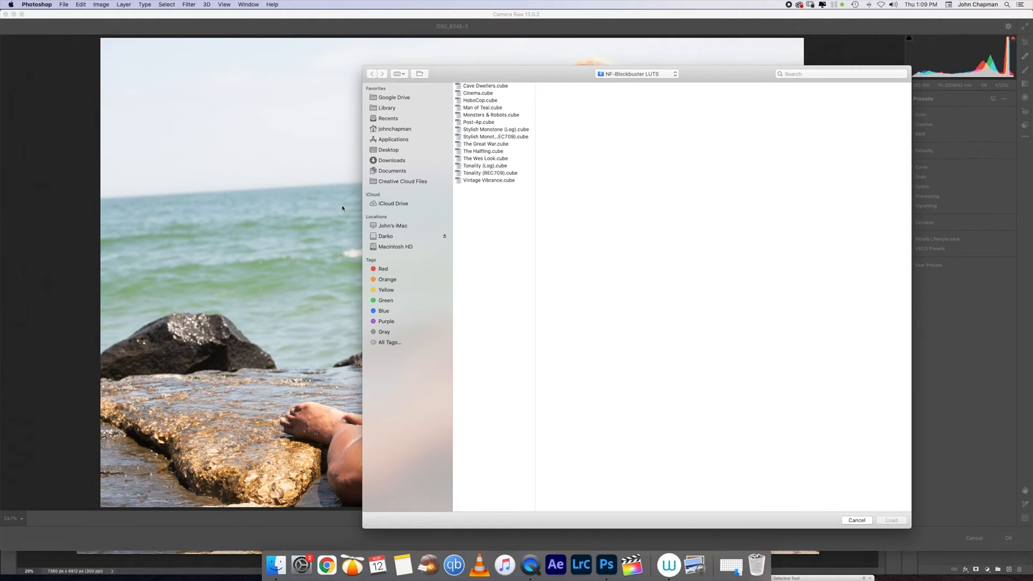
pyautogui.click(399, 150)
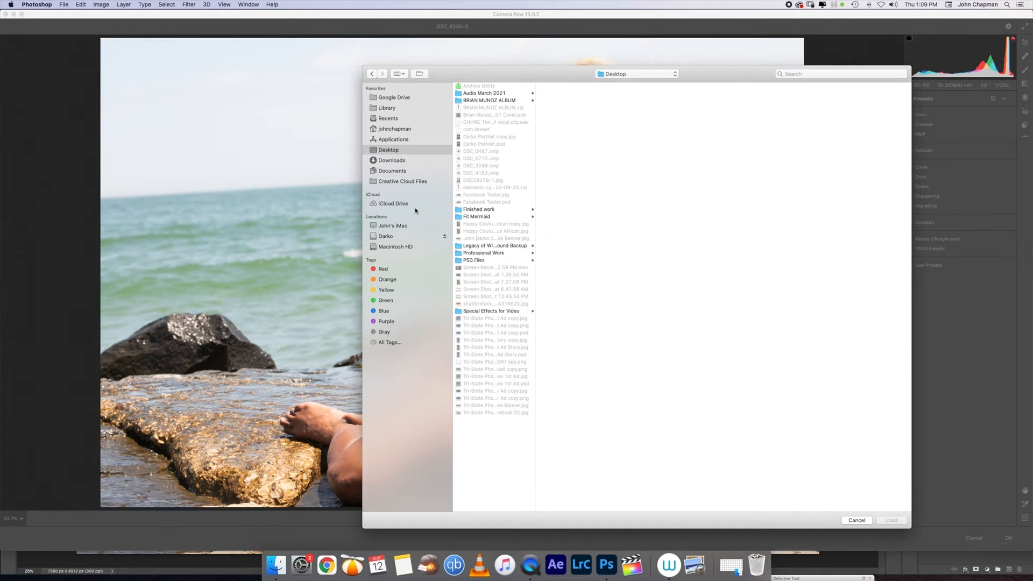
pyautogui.click(478, 262)
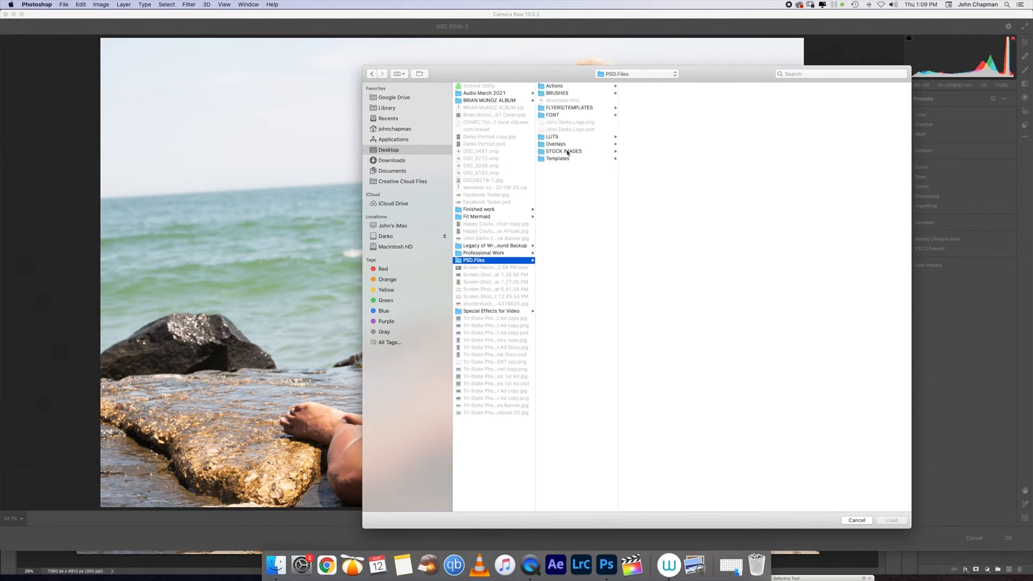
pyautogui.click(555, 137)
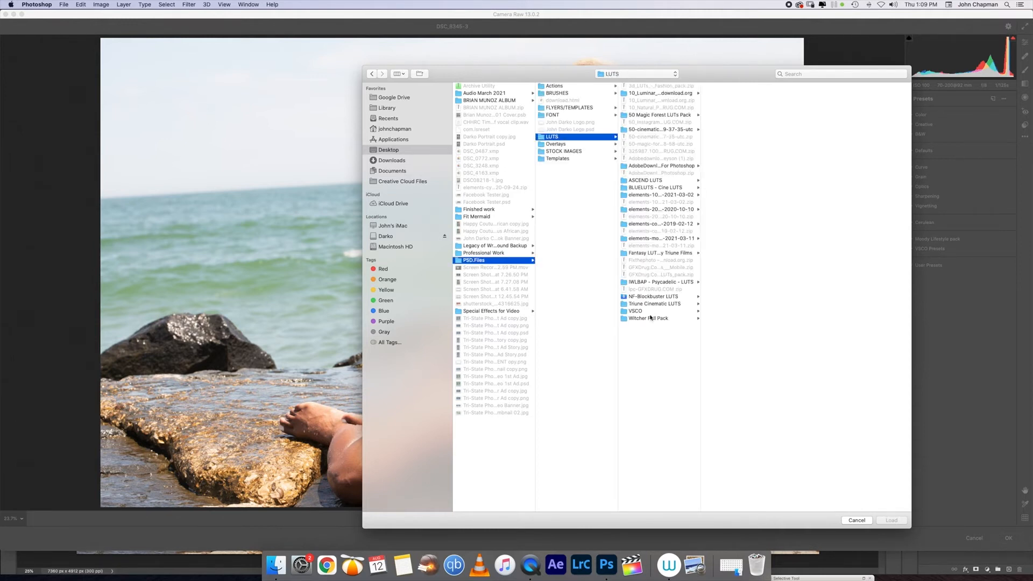
pyautogui.click(660, 297)
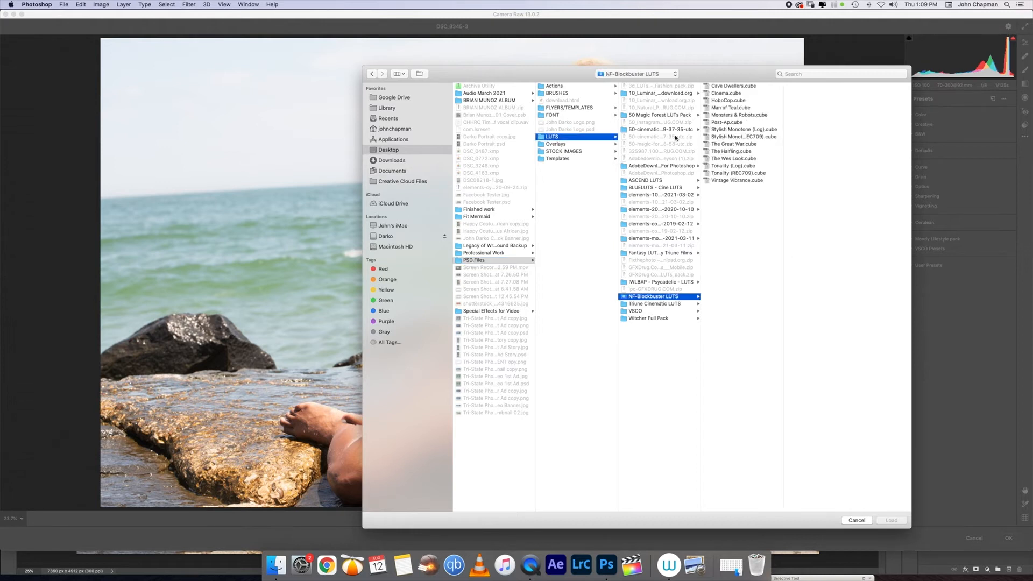
pyautogui.click(660, 283)
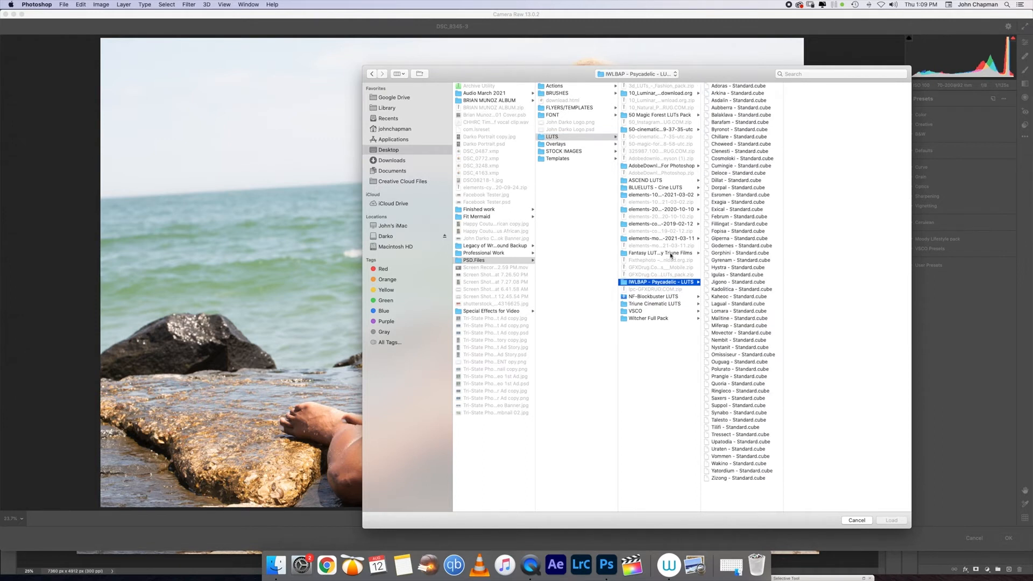
# Step: Search the LUT pack folders and load ASCEND - Spy.cube from ASCEND LUTS
pyautogui.click(656, 305)
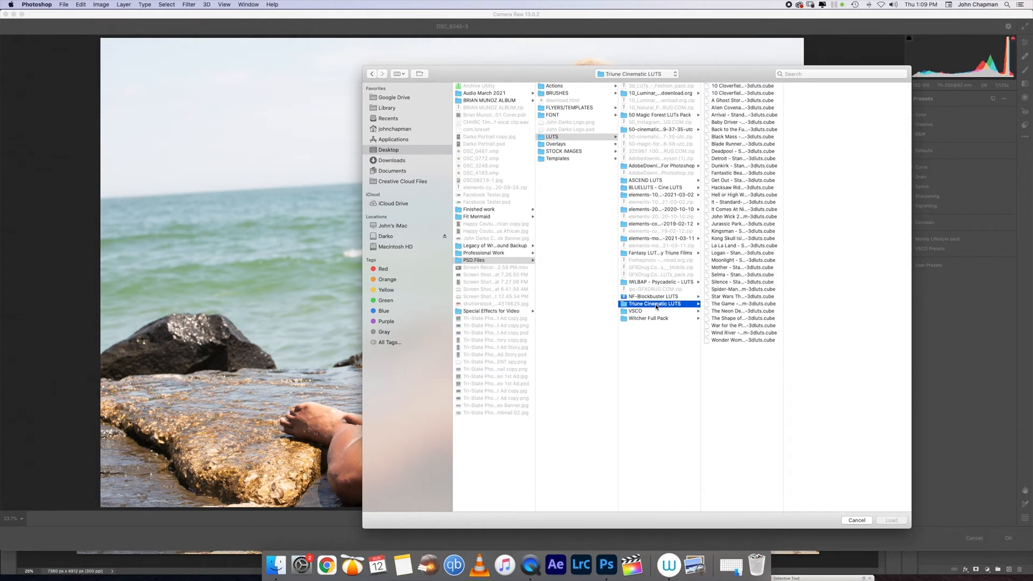
pyautogui.click(658, 129)
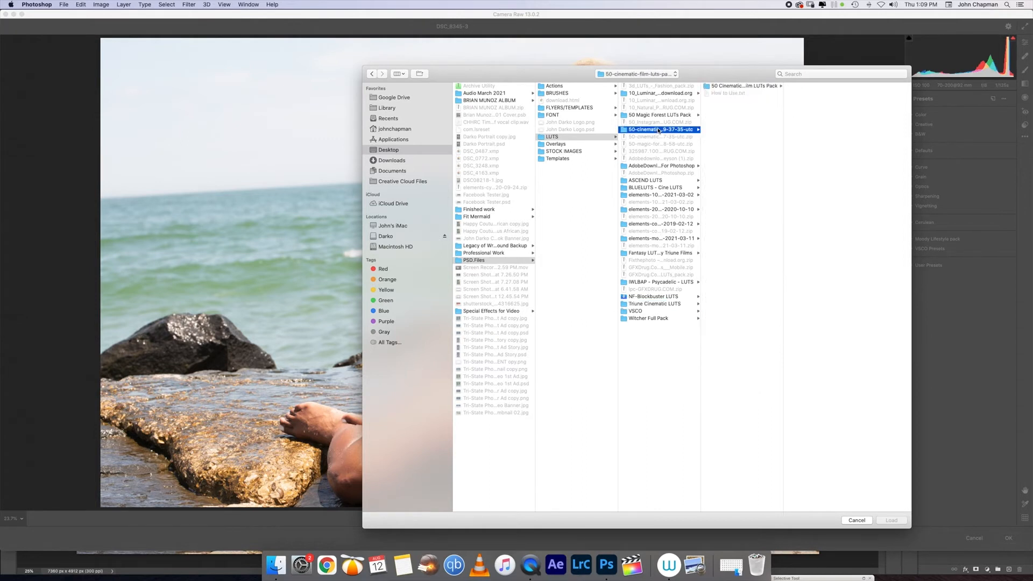
pyautogui.click(644, 115)
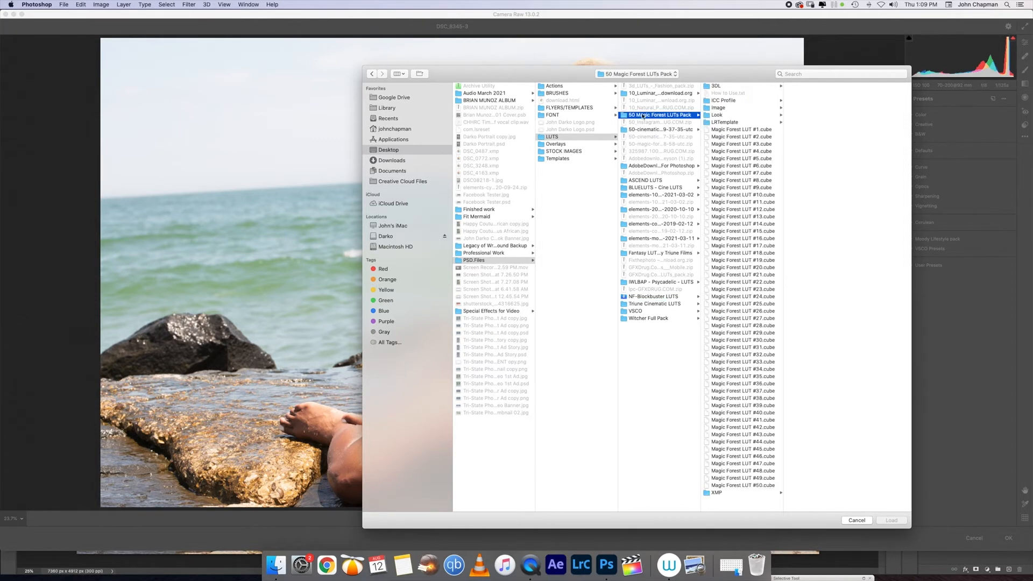
pyautogui.click(637, 94)
pyautogui.click(645, 167)
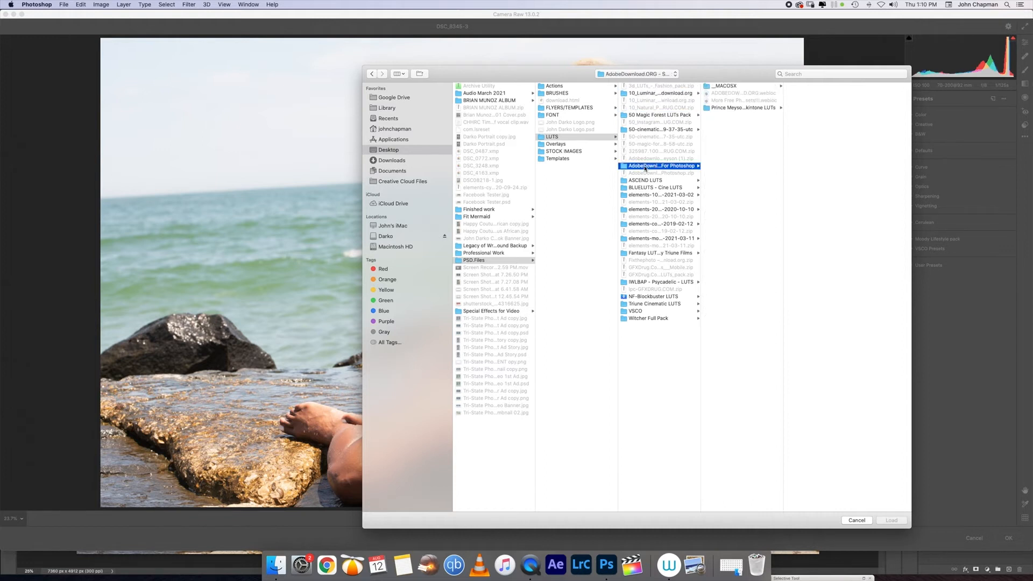
pyautogui.click(647, 181)
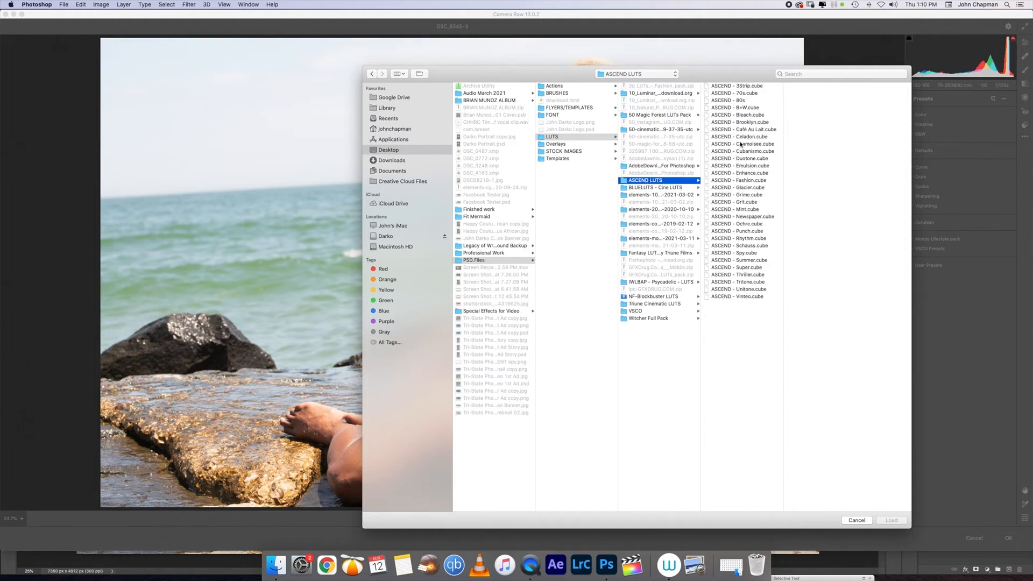
pyautogui.click(745, 253)
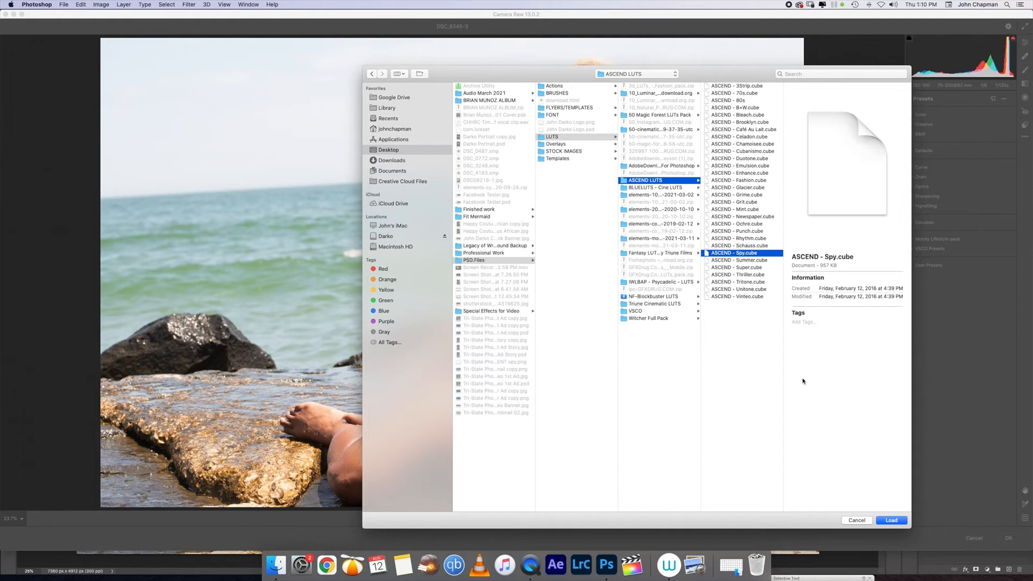
pyautogui.click(891, 520)
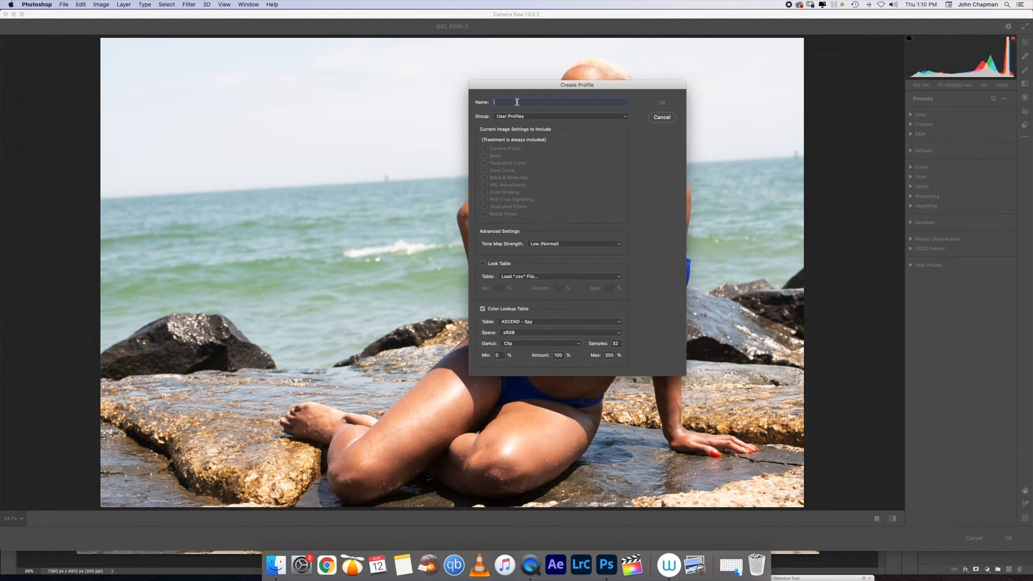
# Step: Name the new profile 'Spy' and save it, returning to the edit settings
pyautogui.write('Spy')
pyautogui.click(660, 103)
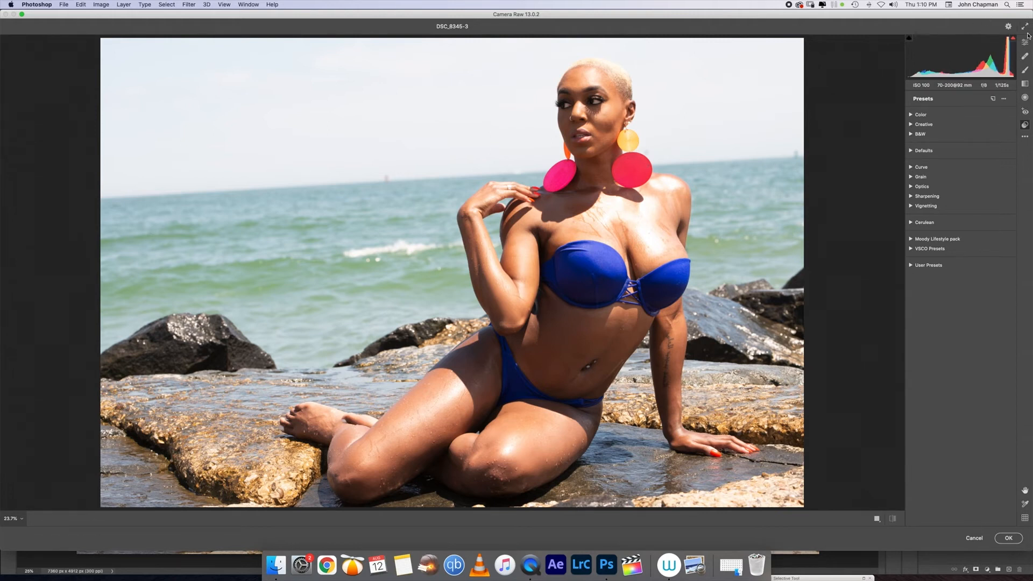
pyautogui.press('e')
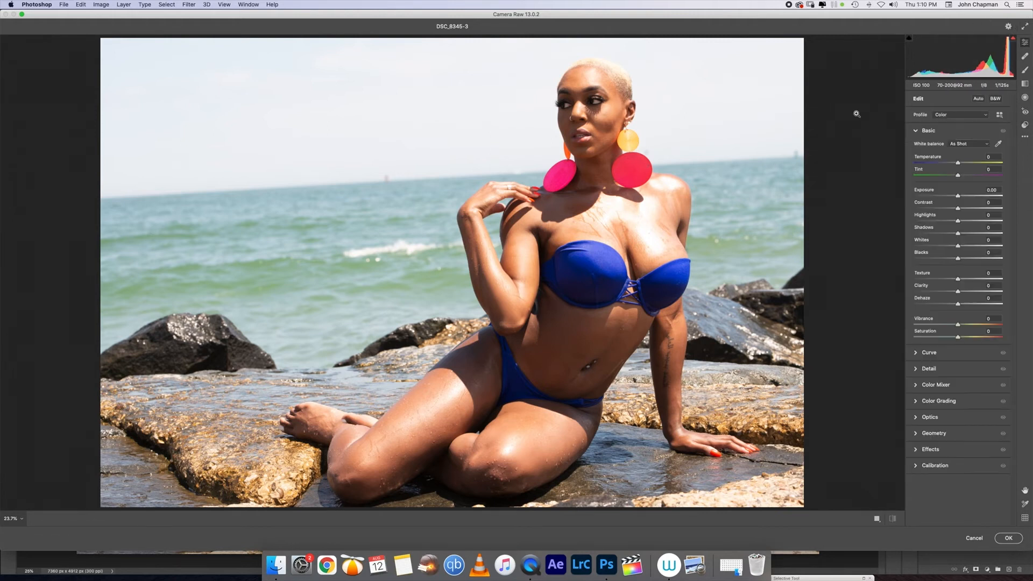
# Step: Apply the Spy profile from User Profiles in the Profile browser at 100
pyautogui.click(1005, 116)
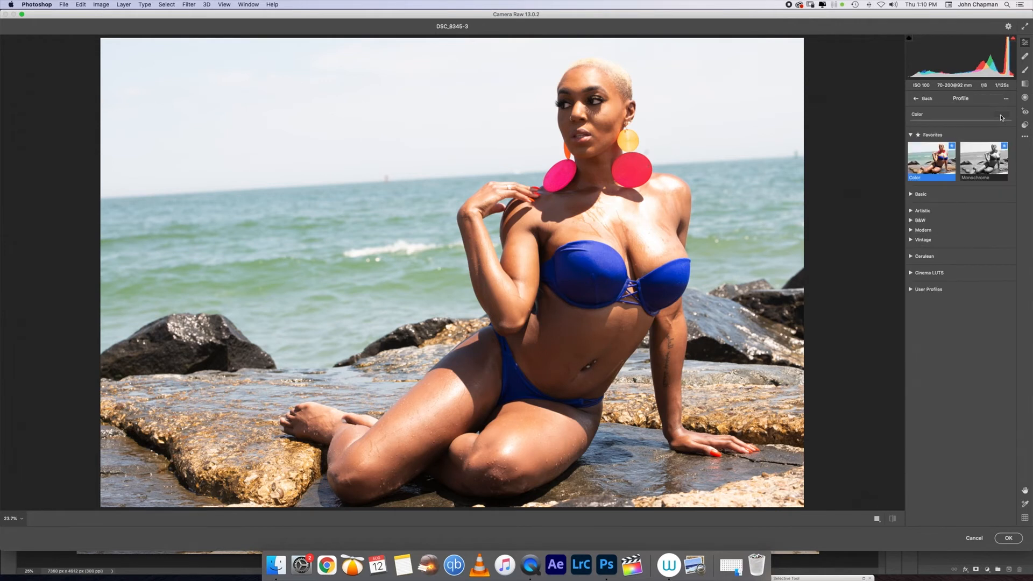
pyautogui.click(911, 290)
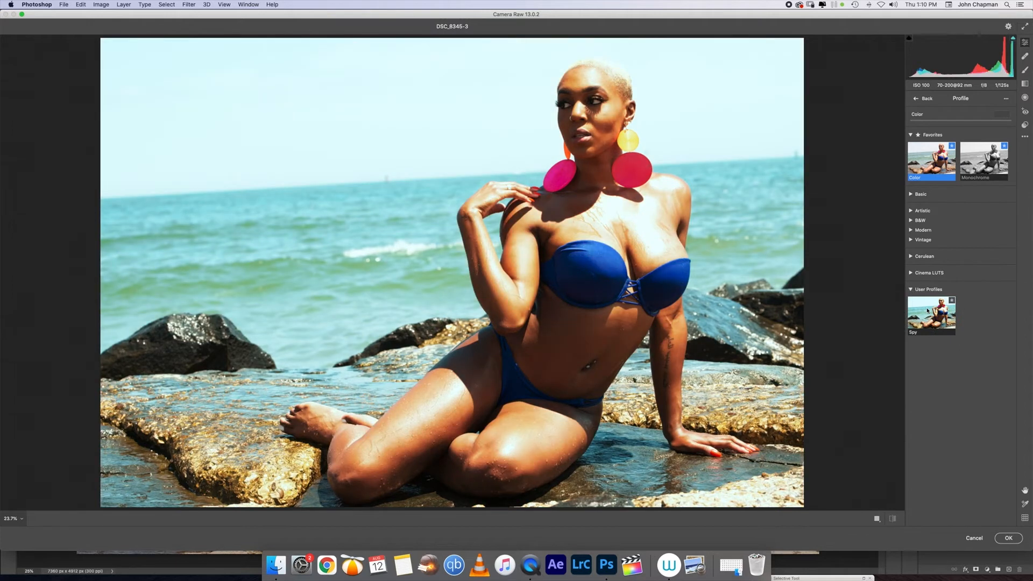
pyautogui.click(912, 273)
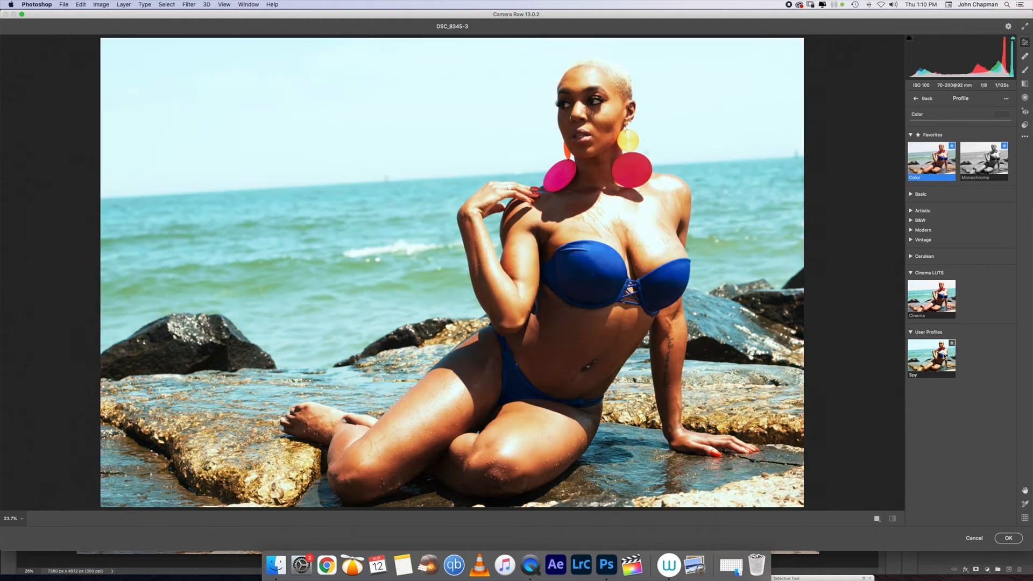
pyautogui.click(944, 356)
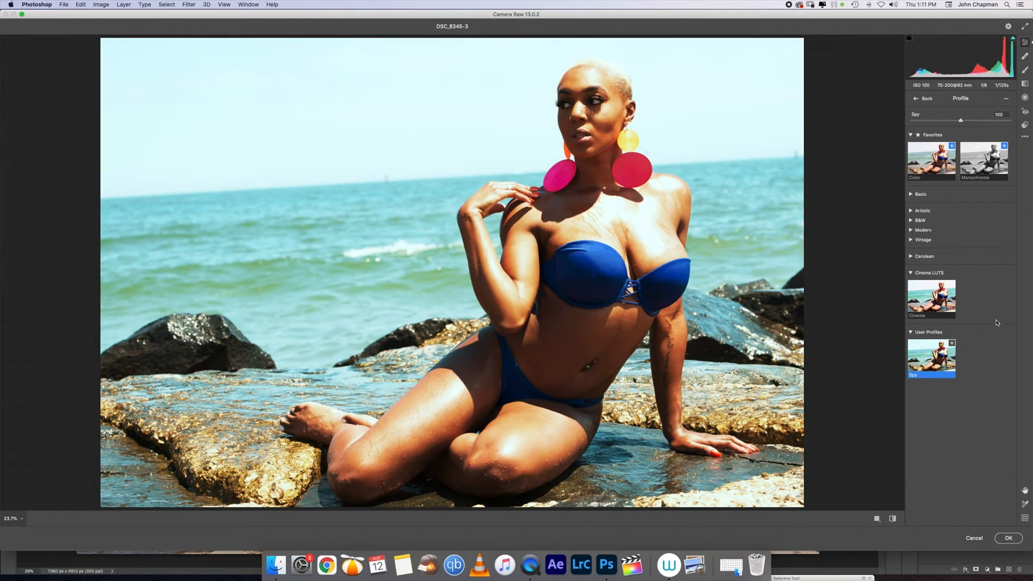
pyautogui.rightClick(936, 361)
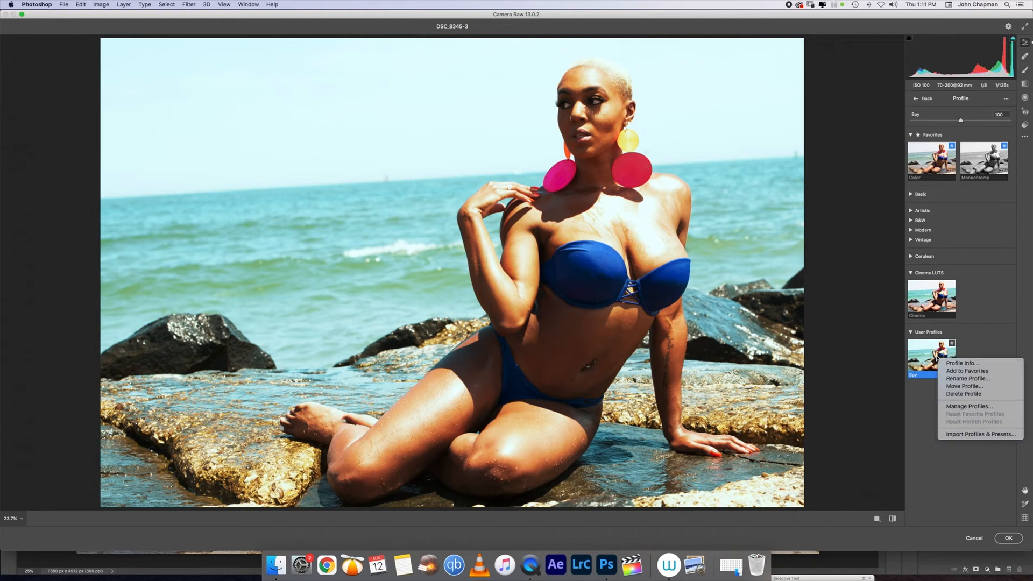
# Step: Move the Spy profile into the Cinema LUTS group
pyautogui.click(962, 385)
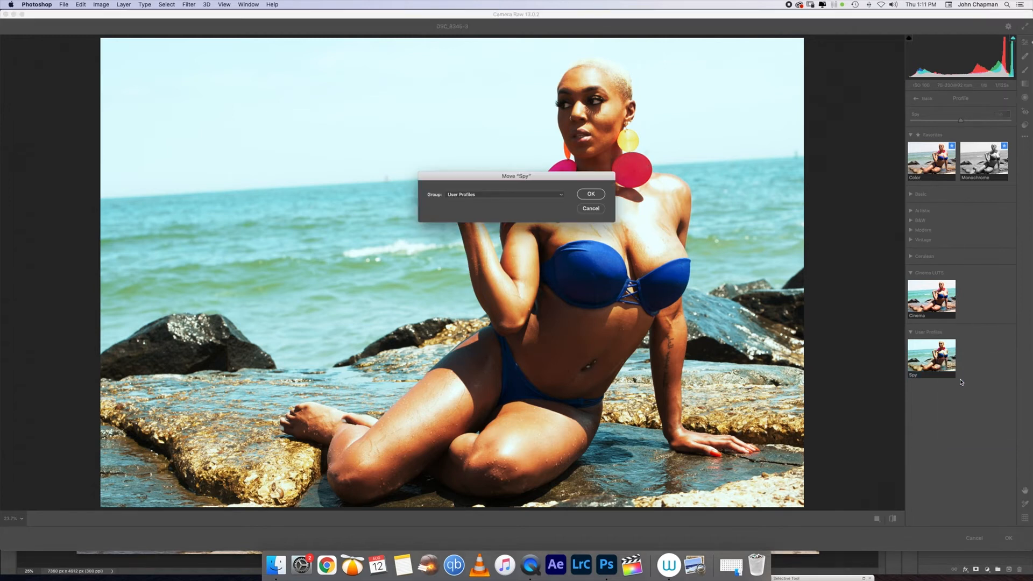
pyautogui.click(560, 195)
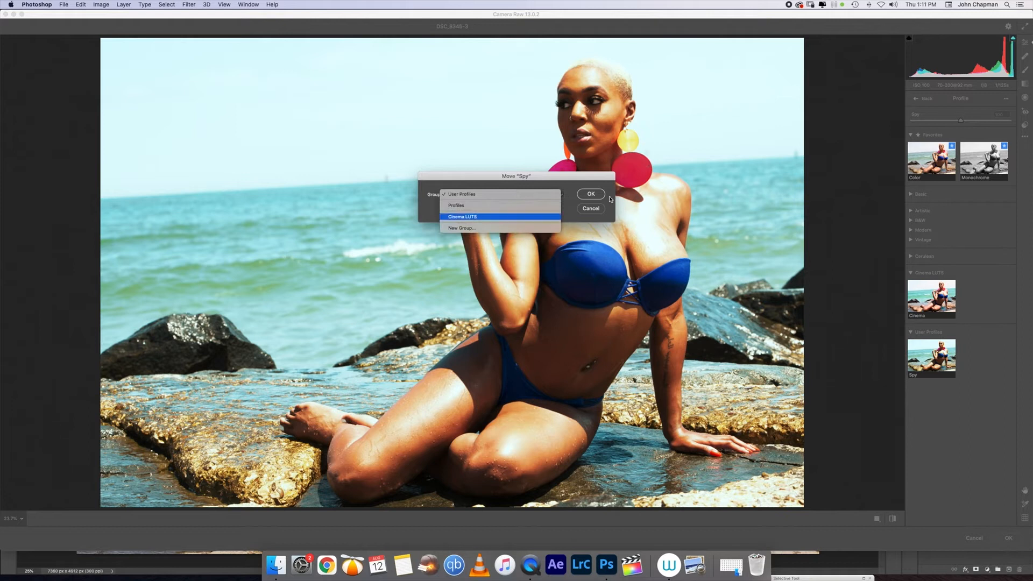
pyautogui.press('Return')
pyautogui.click(590, 194)
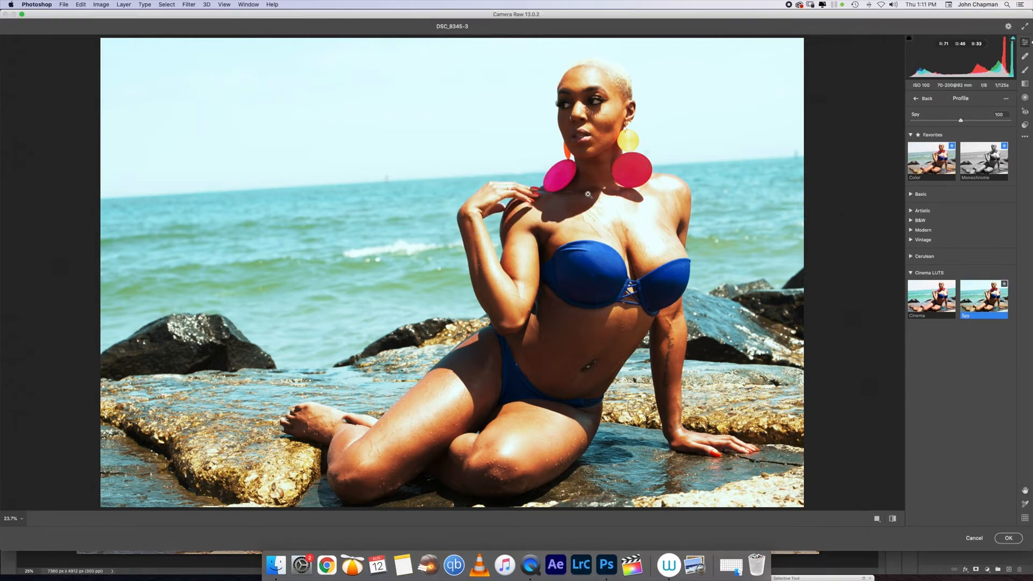
pyautogui.click(910, 273)
pyautogui.click(910, 273)
# Step: Cancel Camera Raw, close the portrait without saving, and close the Home window
pyautogui.click(975, 538)
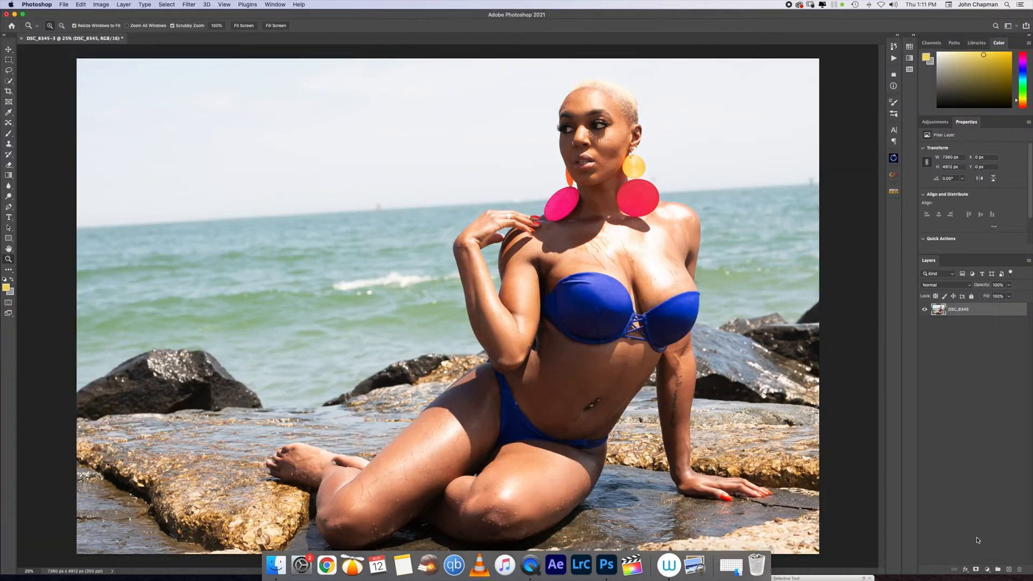
pyautogui.click(22, 42)
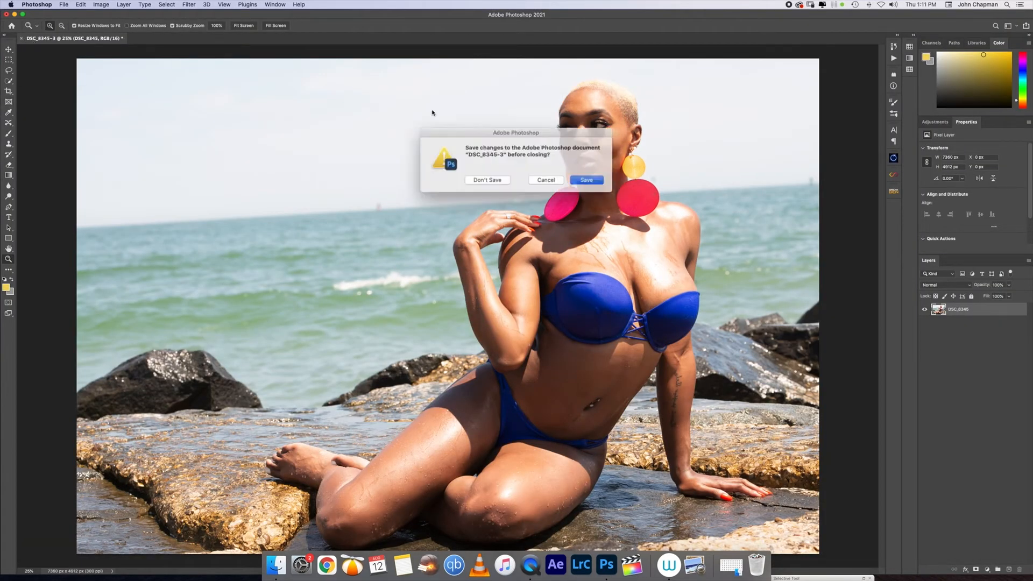
pyautogui.click(490, 180)
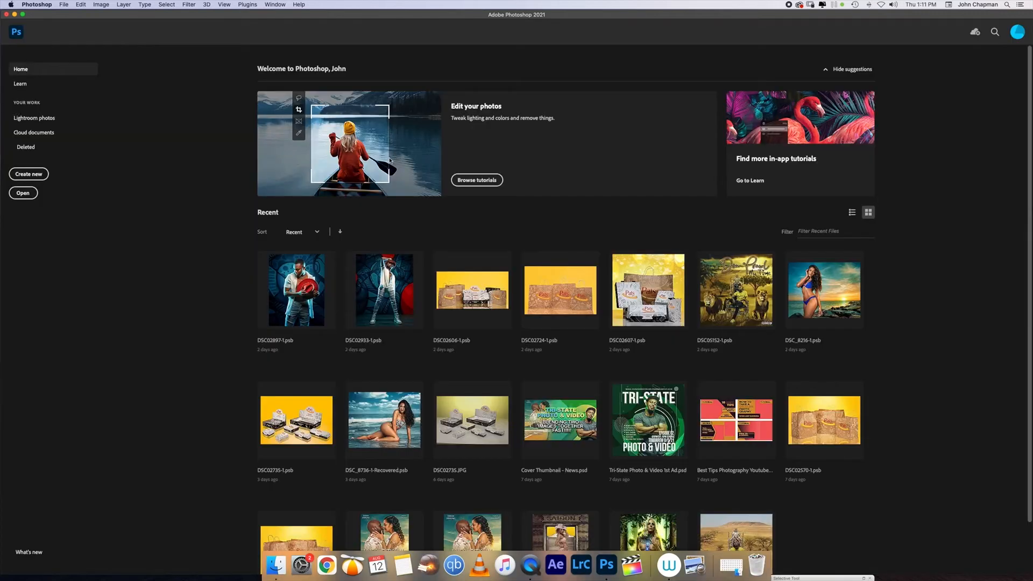
pyautogui.click(7, 15)
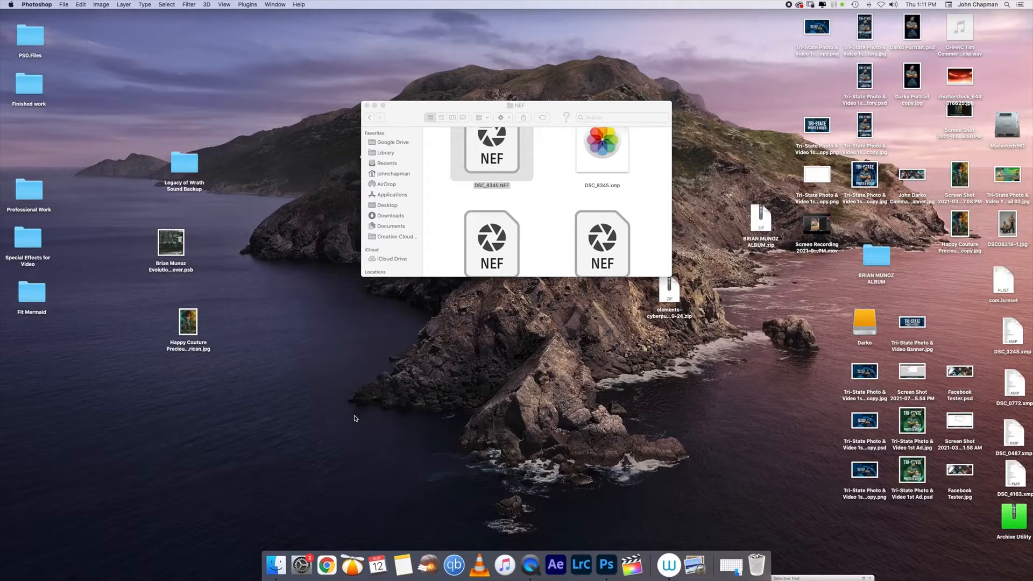
# Step: Launch Lightroom Classic and bring up the beach portrait in the Develop module
pyautogui.click(585, 567)
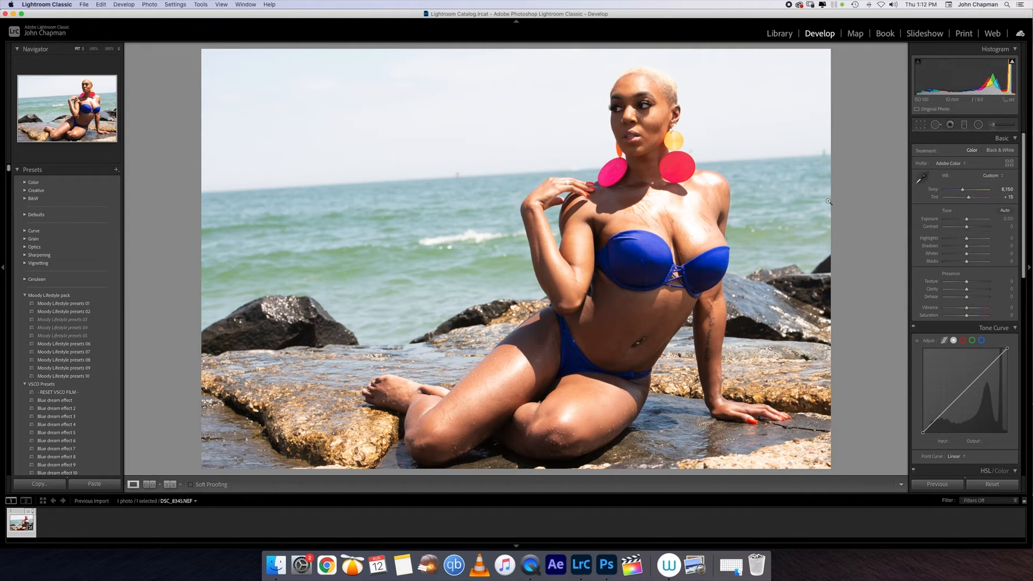
pyautogui.scroll(-10, 102, 274)
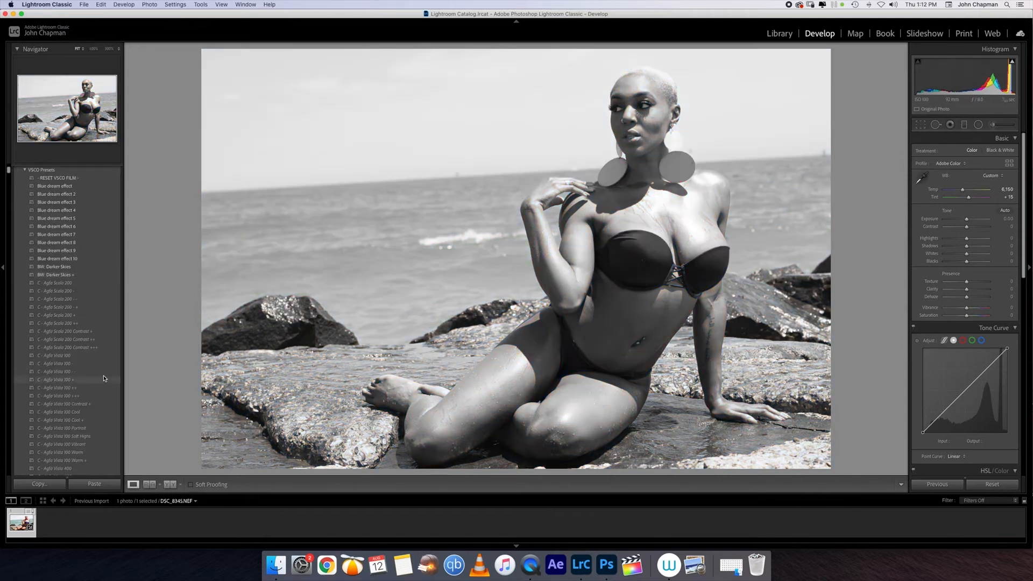
# Step: Apply the C - Agfa Vista 100 +++ preset and drop Contrast to about -97
pyautogui.click(63, 396)
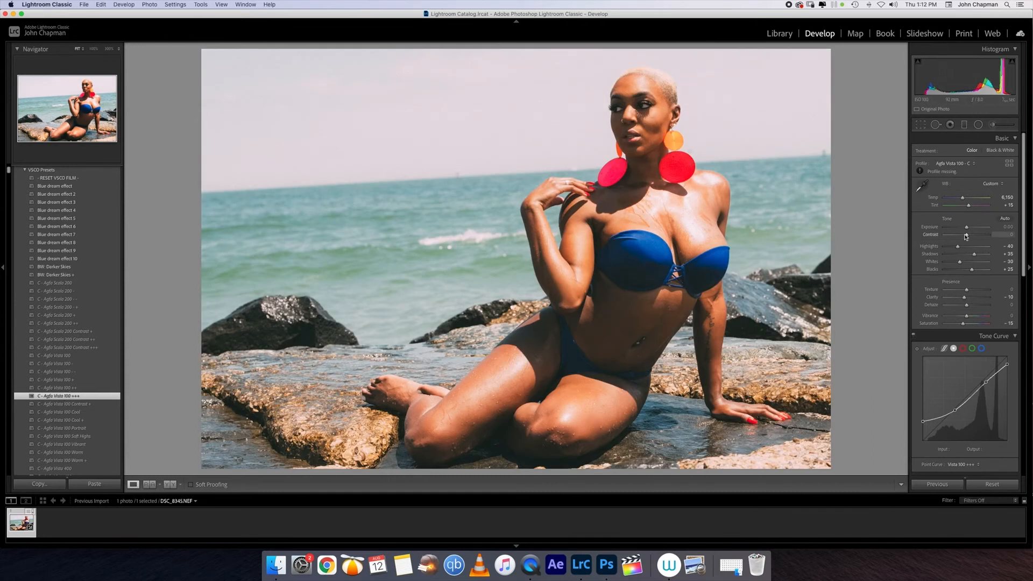
pyautogui.moveTo(968, 236); pyautogui.dragTo(969, 269)
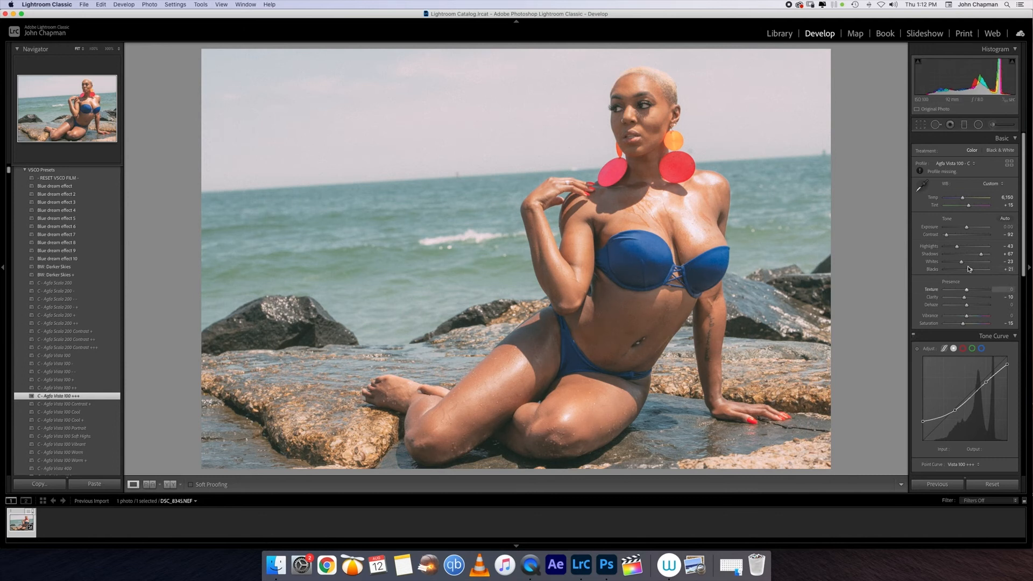
# Step: Reset and slightly lower Saturation, pull down a tone curve point, and shift the Red hue
pyautogui.doubleClick(964, 323)
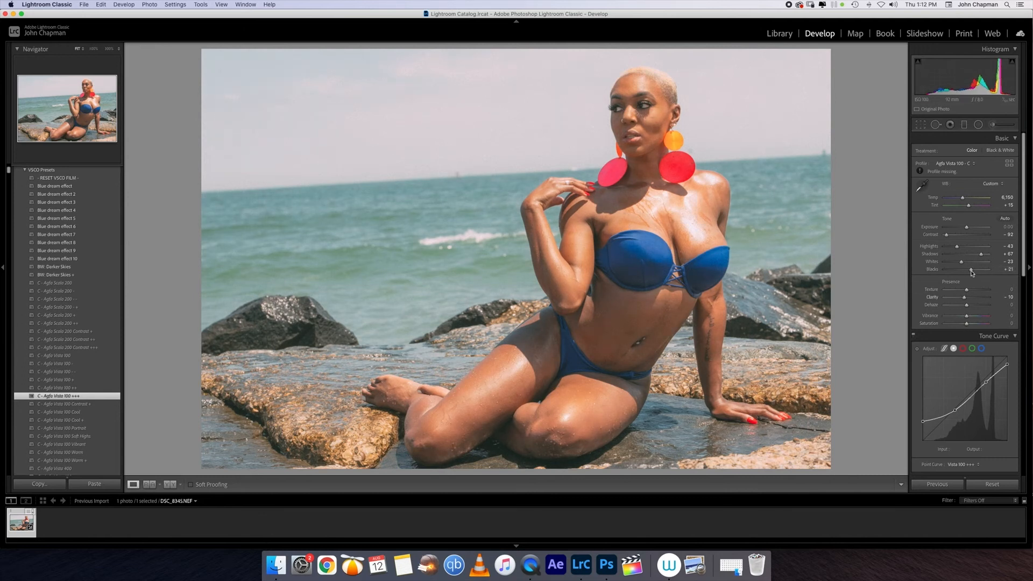
pyautogui.moveTo(967, 326); pyautogui.dragTo(965, 325)
pyautogui.scroll(-3, 963, 355)
pyautogui.moveTo(956, 363); pyautogui.dragTo(950, 372)
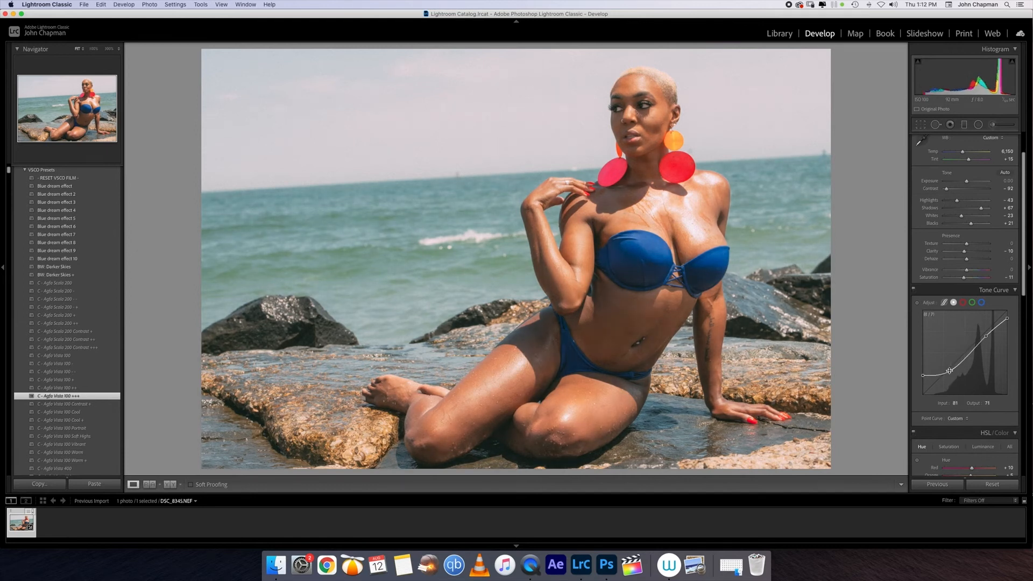
pyautogui.scroll(-1, 1010, 291)
pyautogui.scroll(-5, 1009, 291)
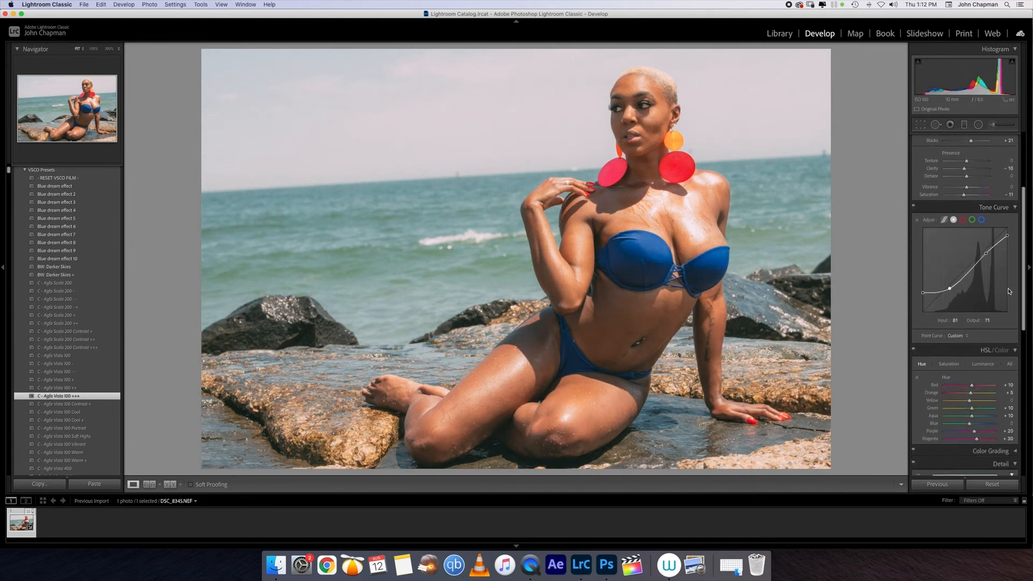
pyautogui.moveTo(972, 381); pyautogui.dragTo(972, 390)
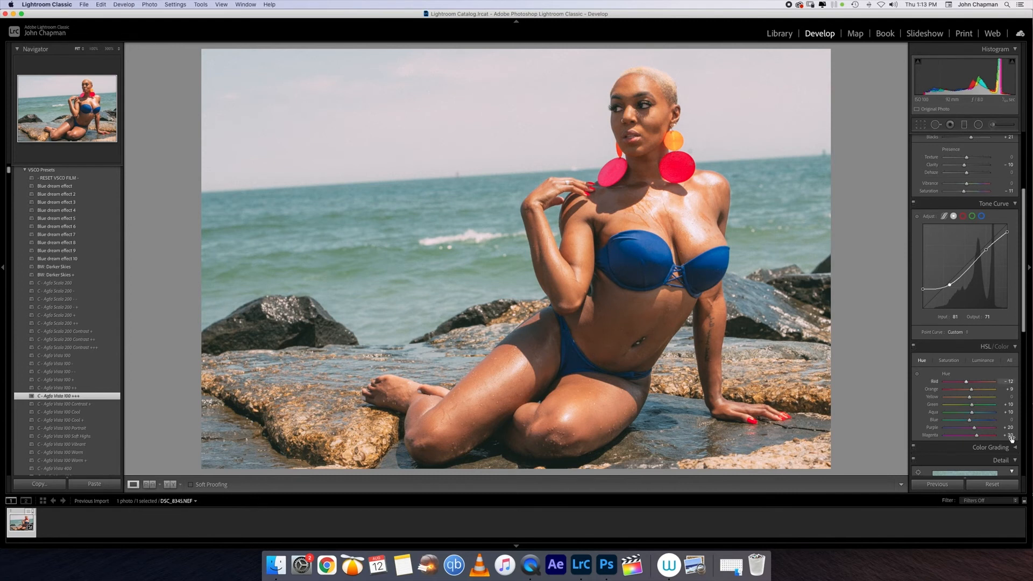
pyautogui.scroll(10, 969, 315)
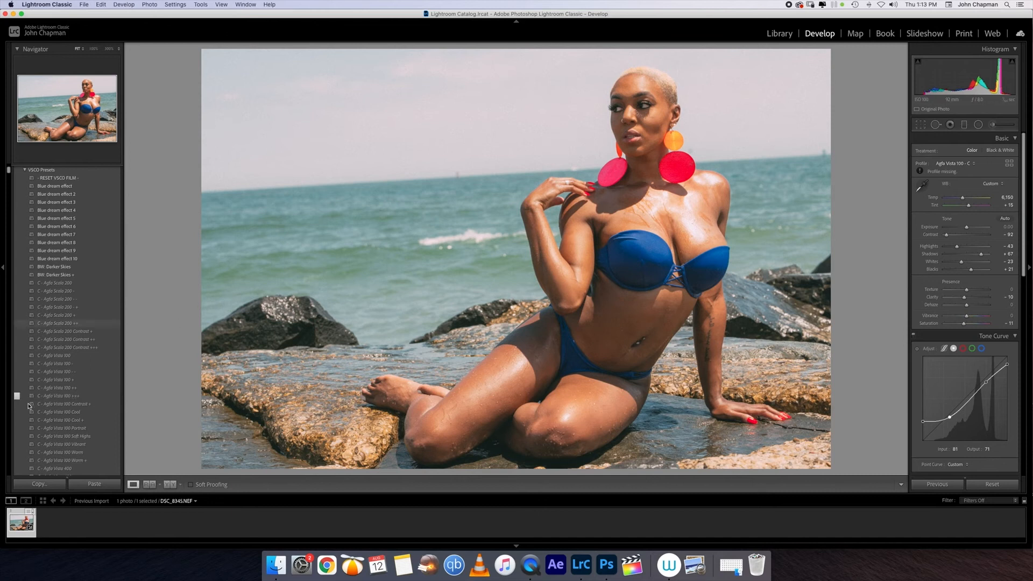
# Step: Switch the profile to Spy and set its Amount to 36
pyautogui.click(1009, 163)
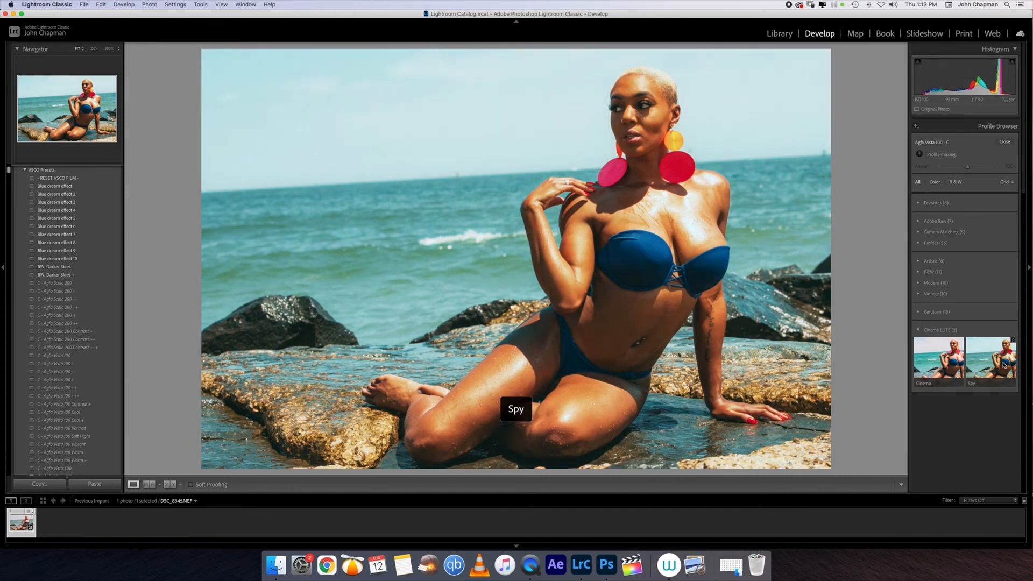
pyautogui.click(1004, 364)
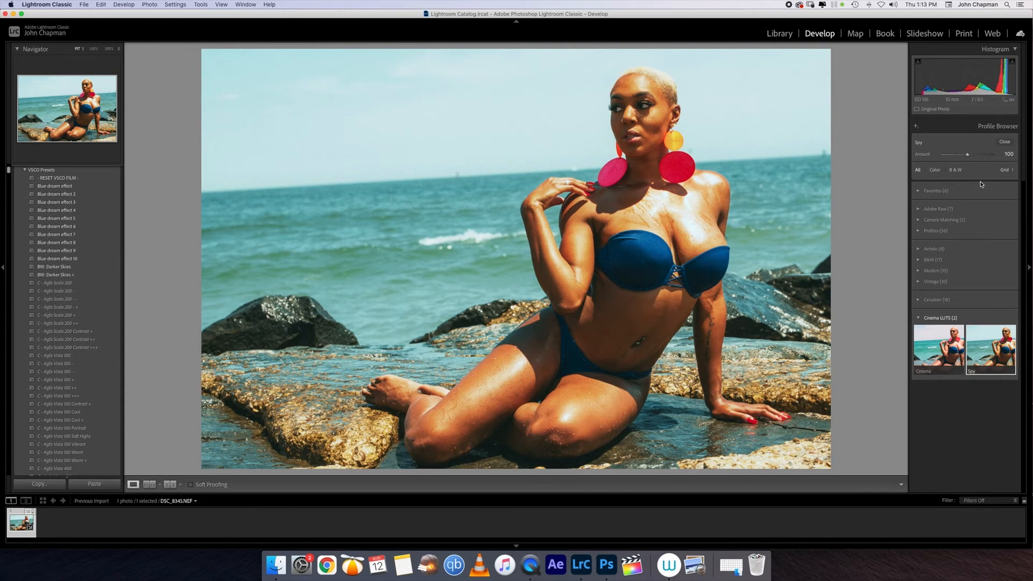
pyautogui.moveTo(969, 156)
pyautogui.mouseDown()
pyautogui.moveTo(943, 157)
pyautogui.moveTo(953, 157)
pyautogui.mouseUp()
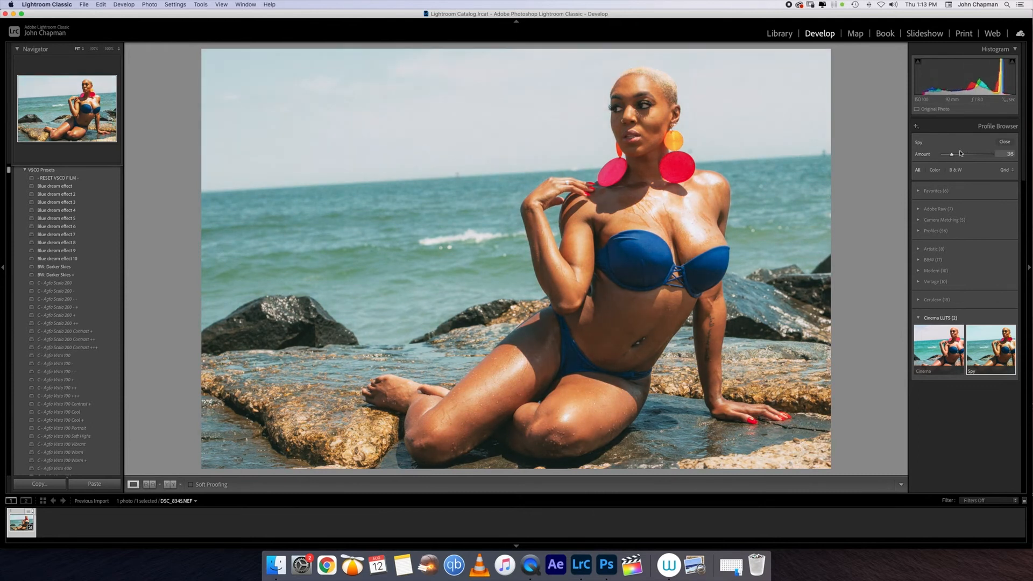
pyautogui.click(1005, 141)
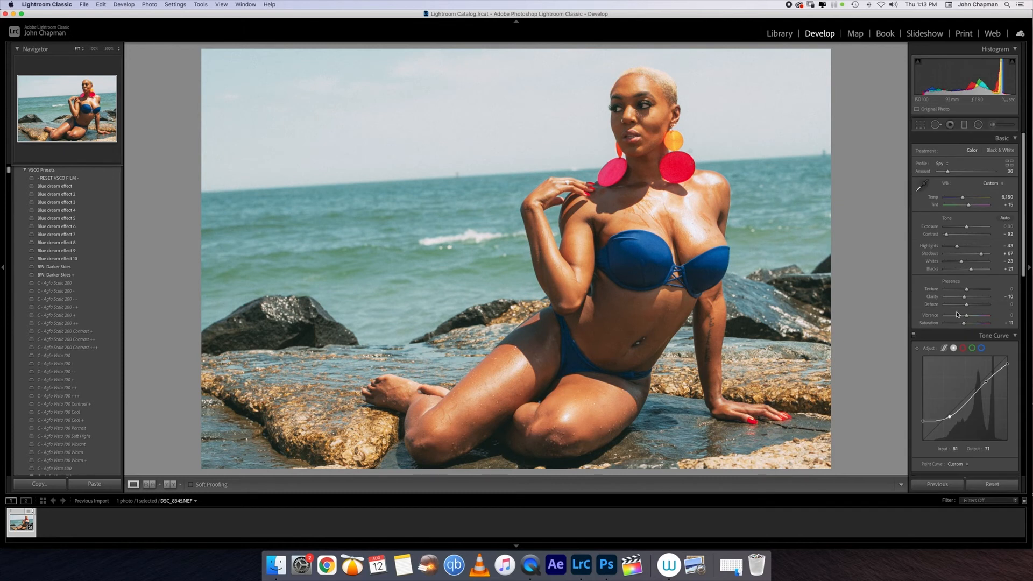
# Step: Raise the lower tone curve point, lower the upper one, and set Yellow hue -41, Aqua +16
pyautogui.moveTo(949, 417); pyautogui.dragTo(950, 415)
pyautogui.moveTo(986, 382); pyautogui.dragTo(987, 384)
pyautogui.scroll(-1, 986, 407)
pyautogui.scroll(-5, 985, 382)
pyautogui.moveTo(971, 379)
pyautogui.mouseDown()
pyautogui.moveTo(957, 376)
pyautogui.moveTo(989, 377)
pyautogui.moveTo(963, 375)
pyautogui.moveTo(970, 384)
pyautogui.mouseUp()
pyautogui.moveTo(958, 390)
pyautogui.mouseDown()
pyautogui.moveTo(992, 391)
pyautogui.moveTo(956, 398)
pyautogui.moveTo(973, 399)
pyautogui.mouseUp()
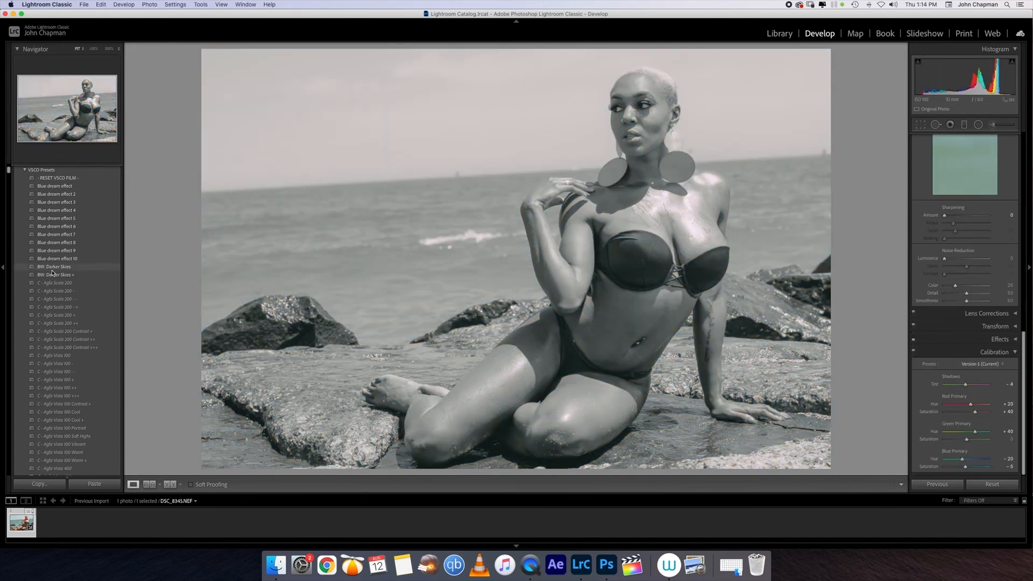
# Step: Try a black-and-white preset, then the C - Agfa Vista 100 +++ and C - Agfa Vista 400 ++ film presets
pyautogui.click(116, 267)
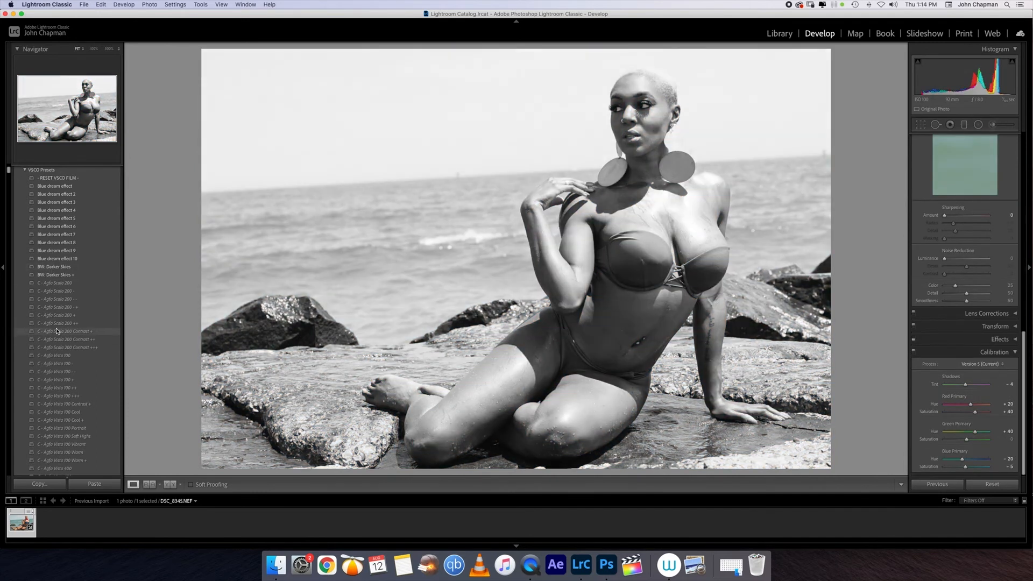
pyautogui.click(63, 396)
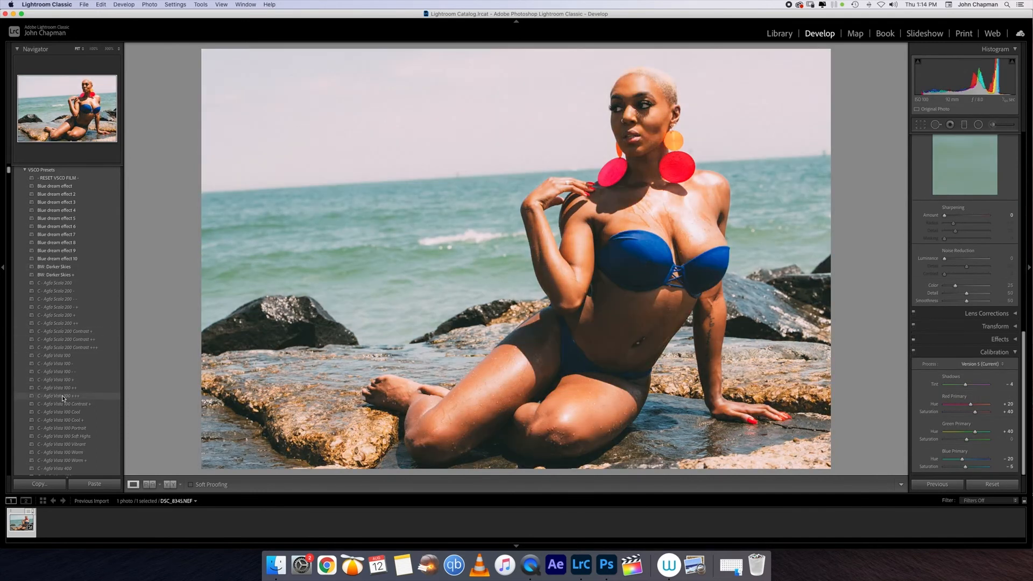
pyautogui.scroll(-4, 62, 399)
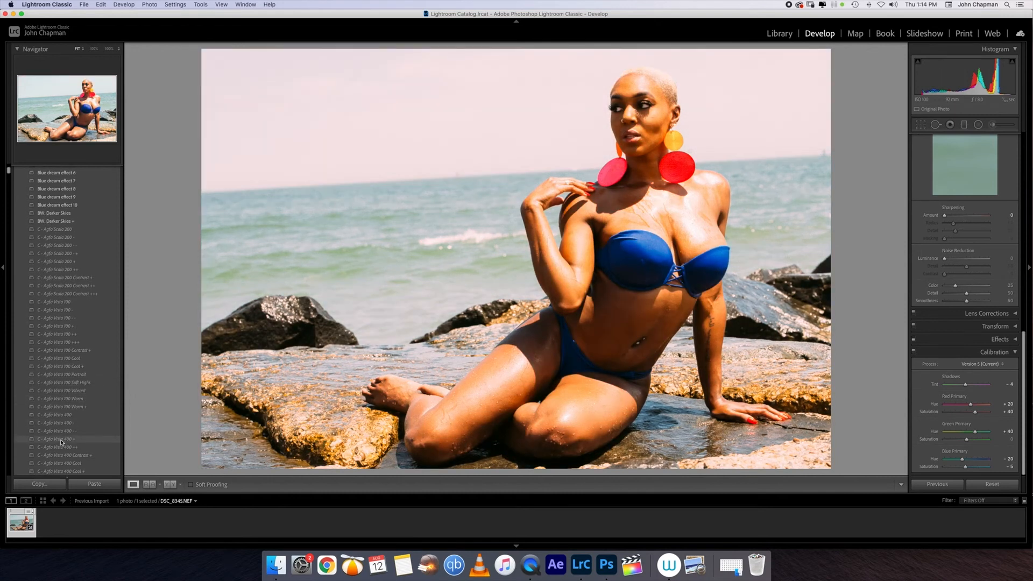
pyautogui.click(61, 447)
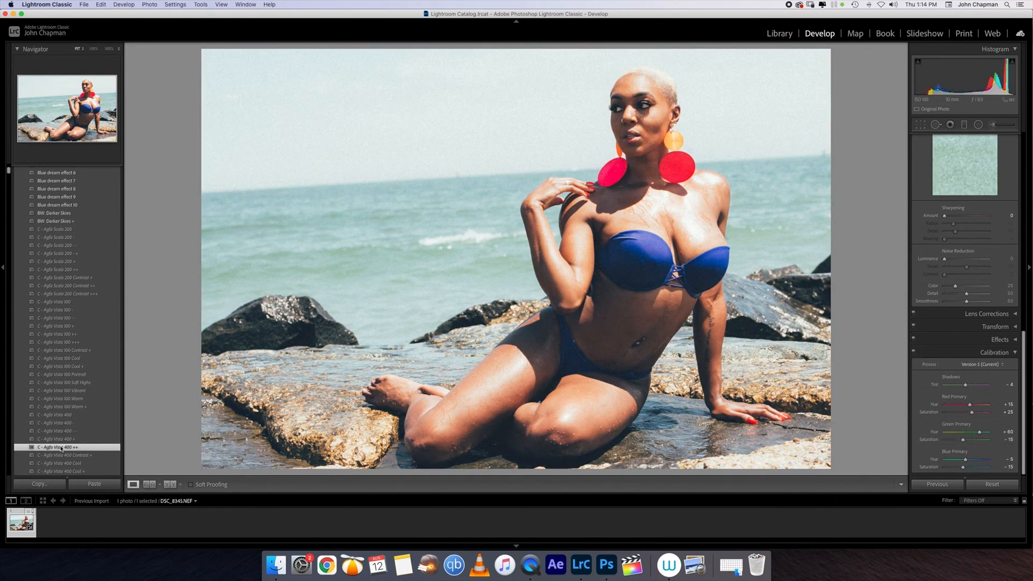
pyautogui.scroll(10, 947, 235)
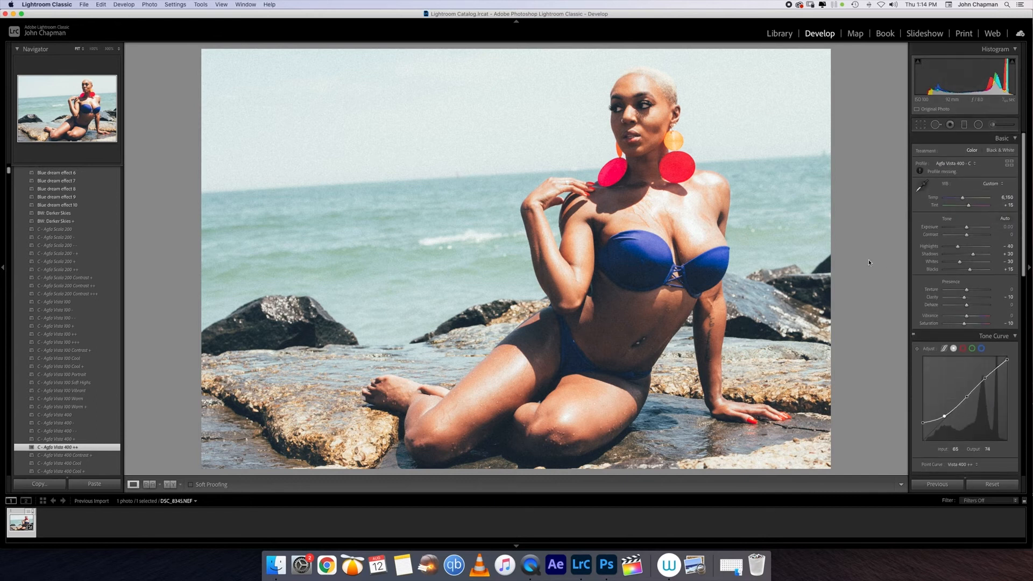
# Step: Undo the Agfa Vista 400 ++ preset and raise the Spy profile amount to 64
pyautogui.press('super+z')
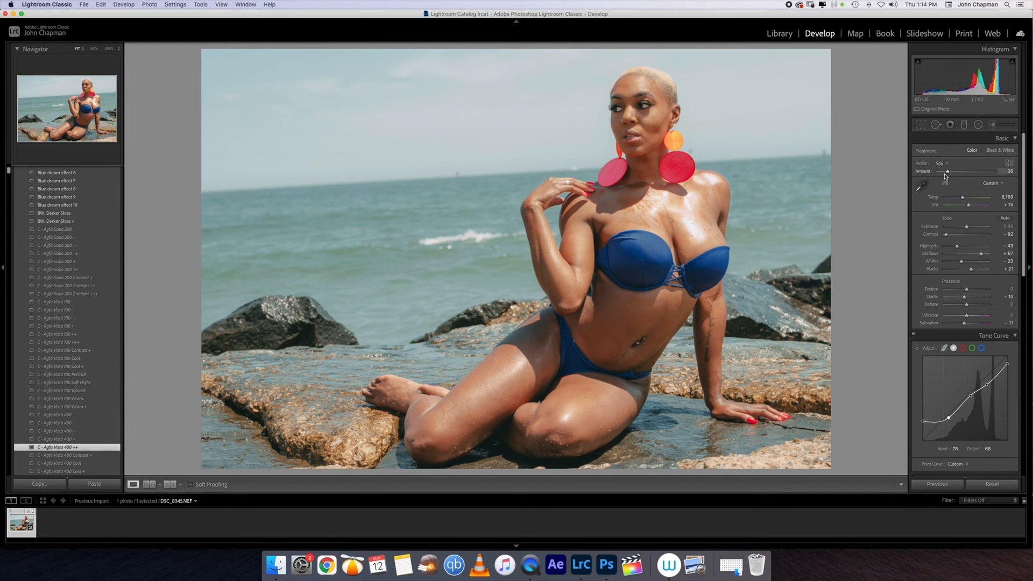
pyautogui.moveTo(948, 172); pyautogui.dragTo(953, 173)
pyautogui.scroll(-10, 979, 236)
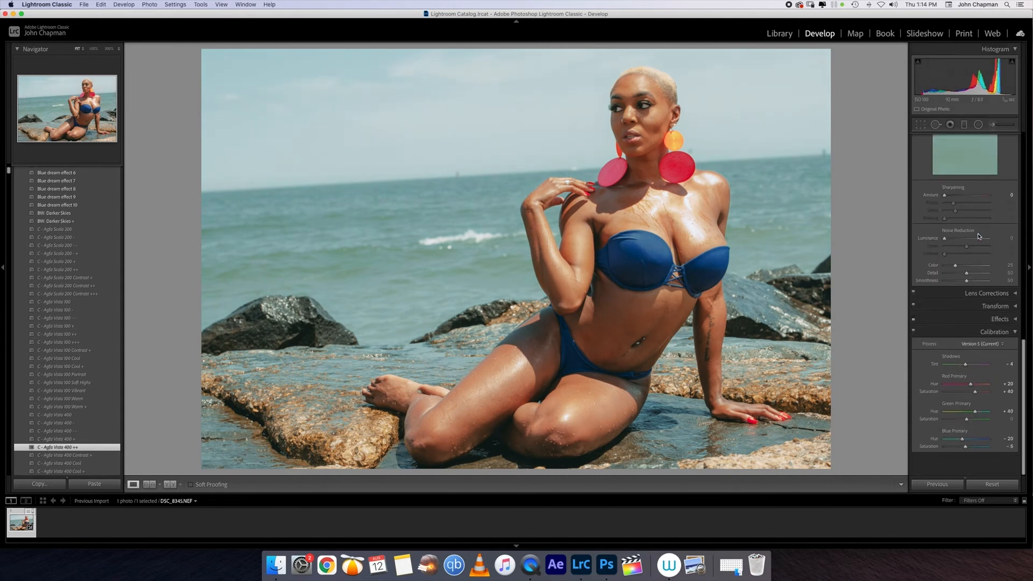
pyautogui.scroll(5, 979, 236)
pyautogui.scroll(-6, 979, 236)
pyautogui.scroll(1, 979, 237)
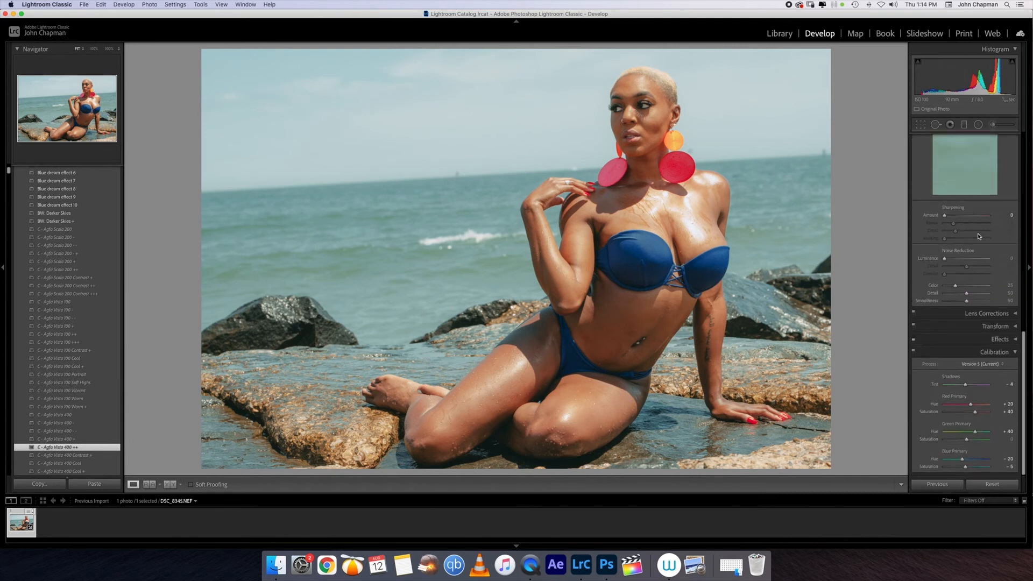